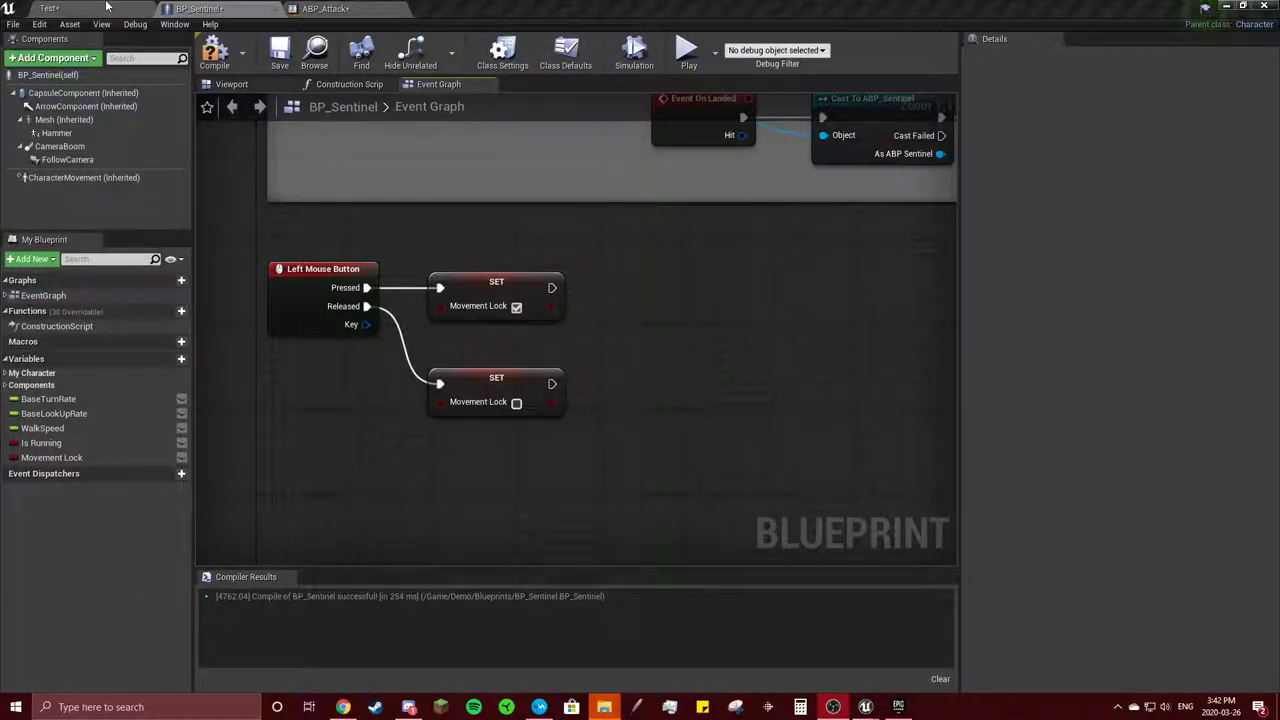
- Delete the ABP_Attack animation blueprint from the Test level's Content Browser
left_click(107, 8)
right_click(27, 550)
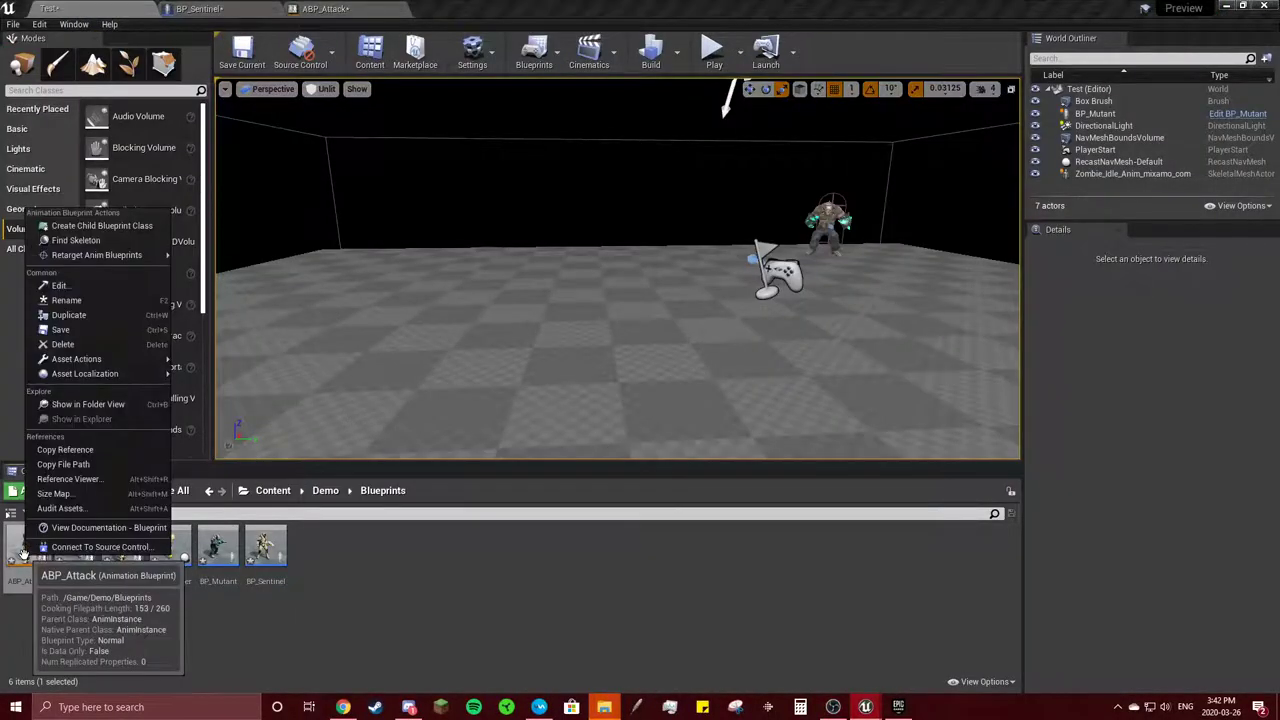
left_click(66, 344)
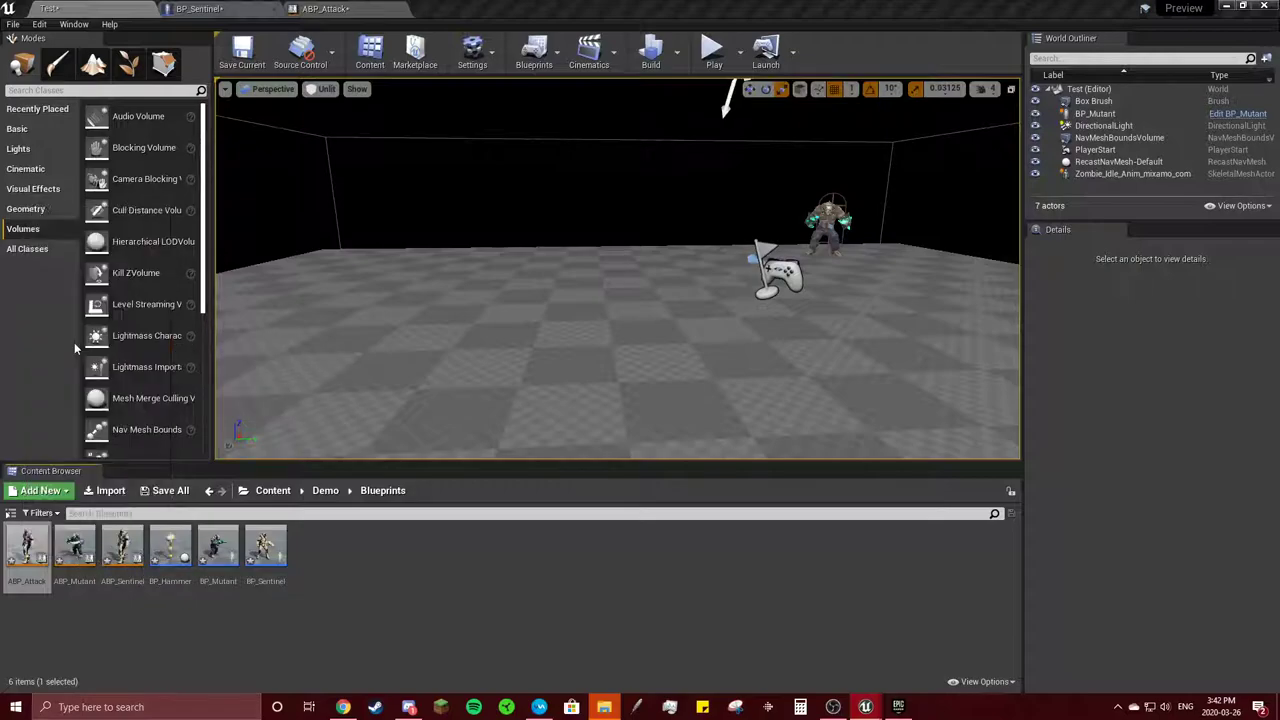
- Force-delete ABP_Attack and bring the editor back from the taskbar while deletion finishes
left_click(586, 563)
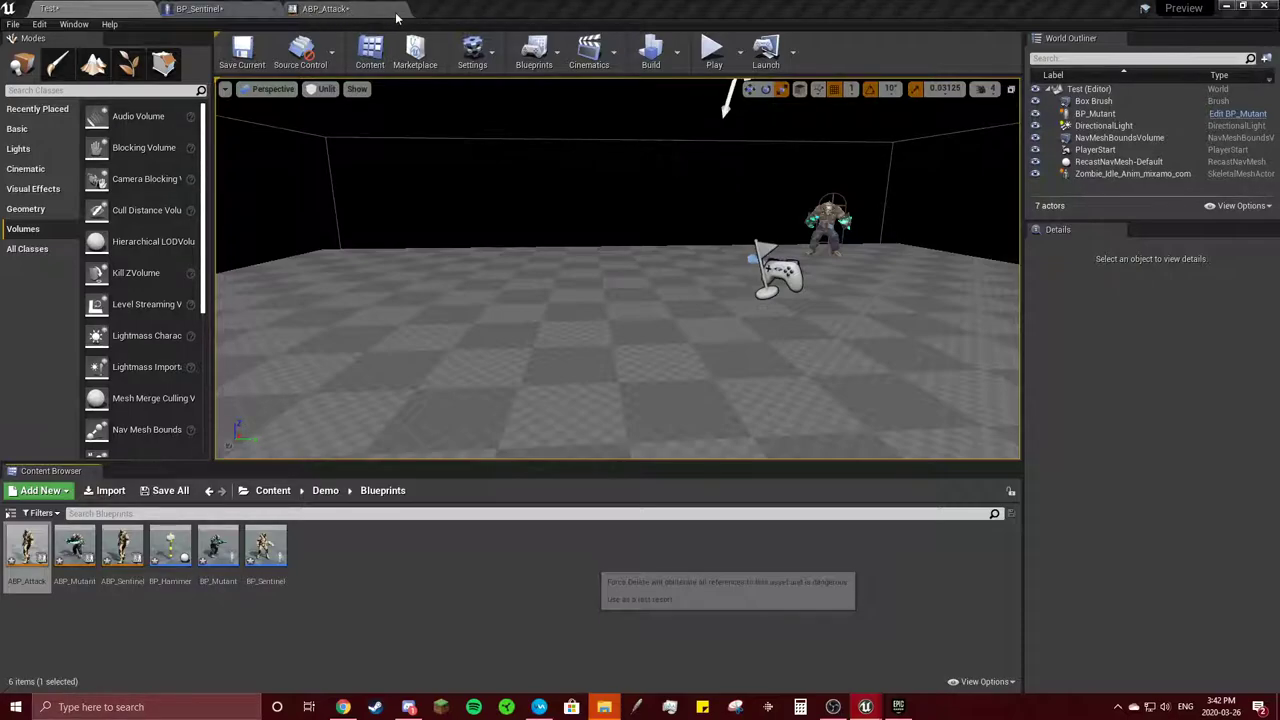
mouse_move(866, 707)
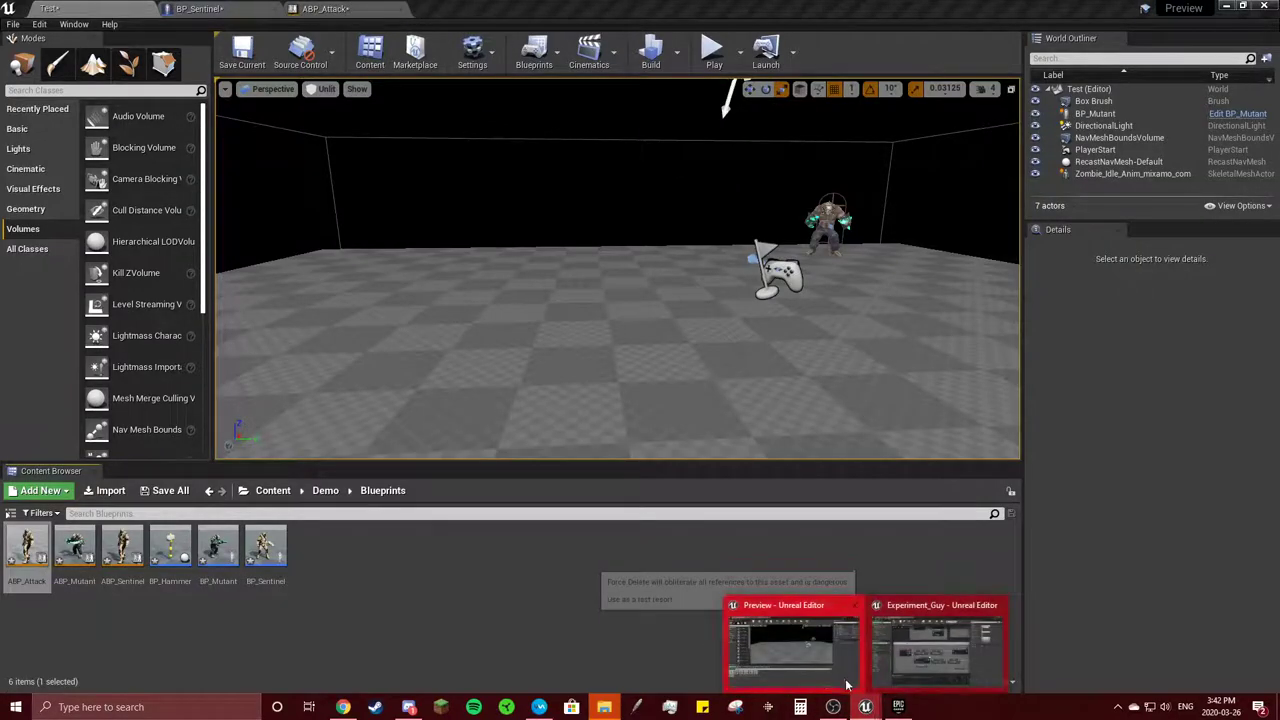
left_click(865, 708)
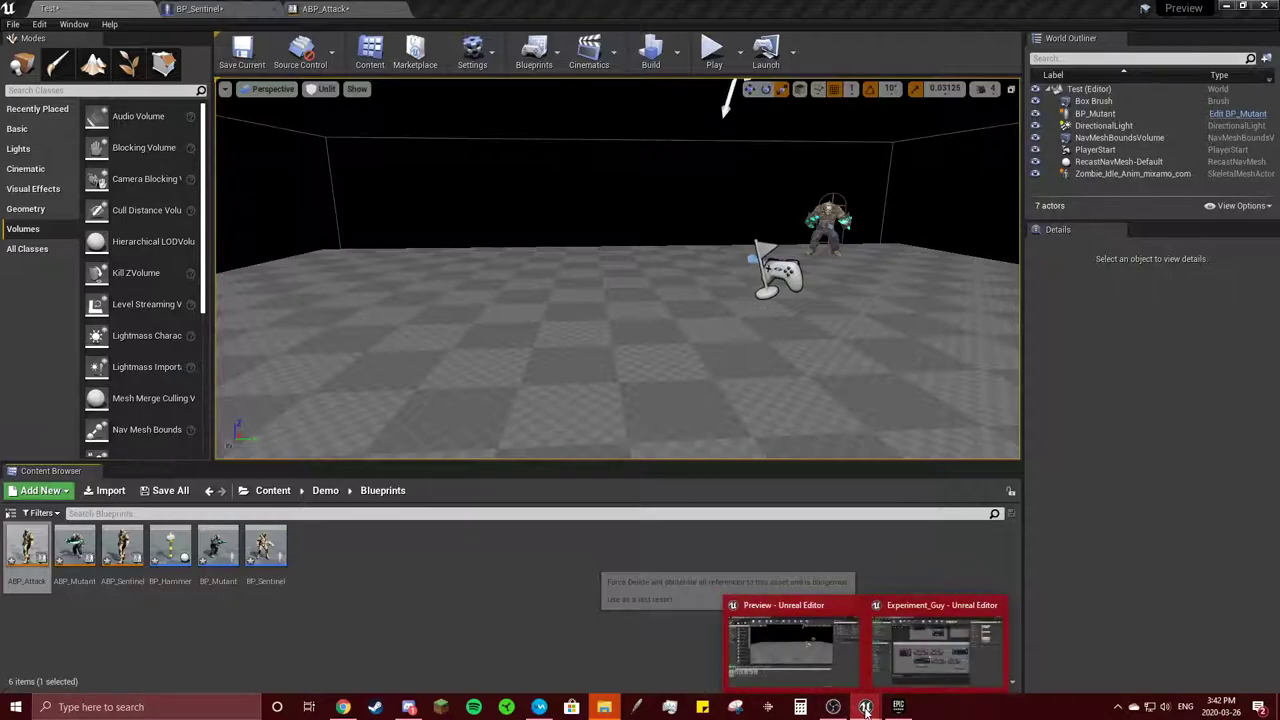
left_click(831, 661)
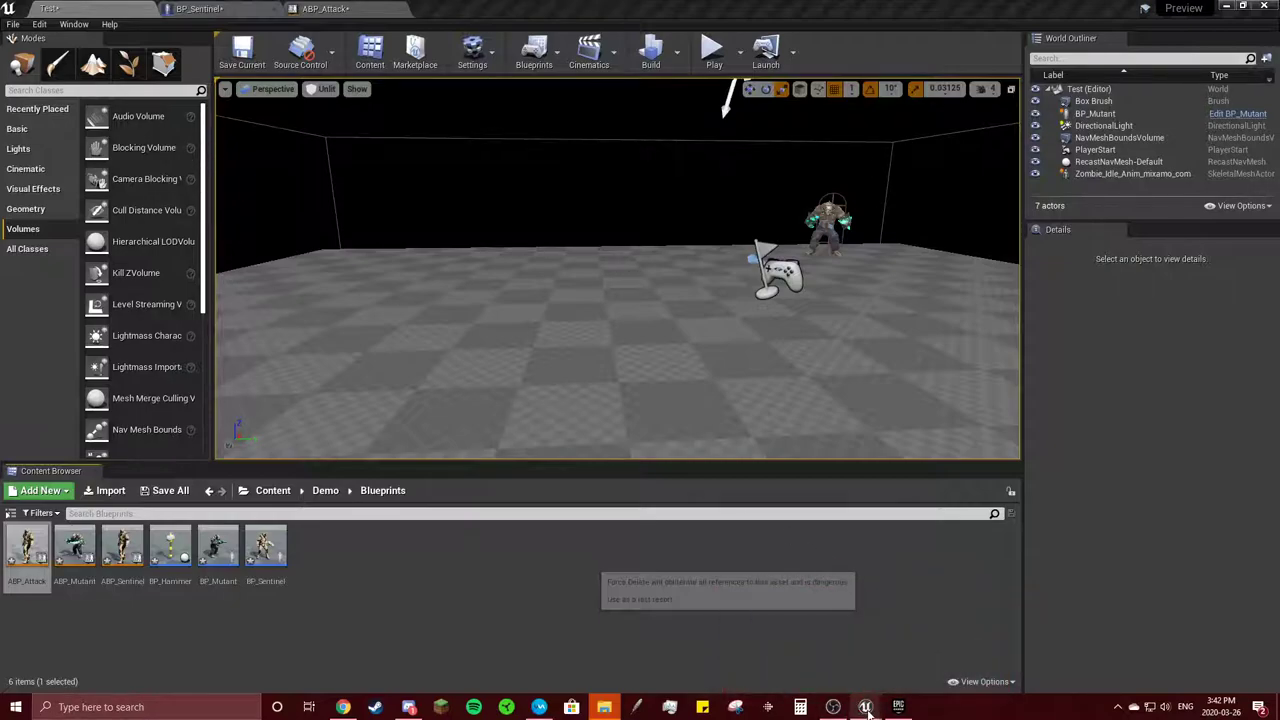
left_click(823, 653)
left_click(898, 707)
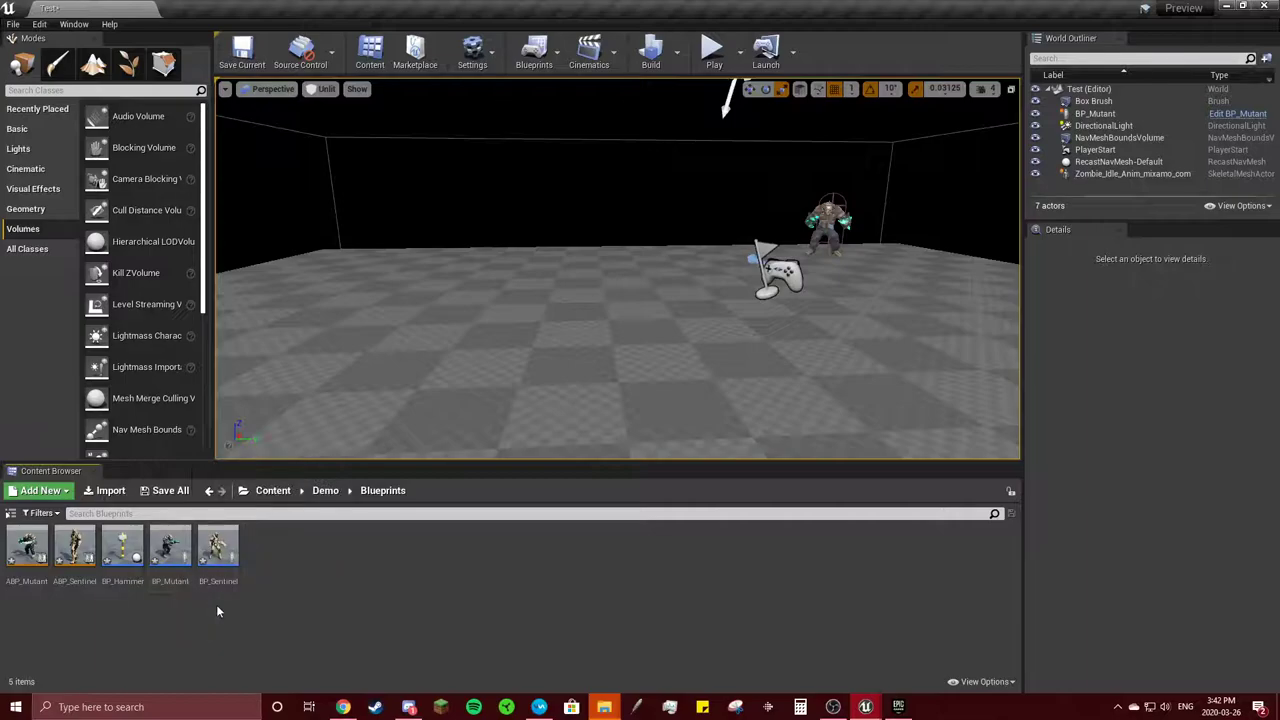
- Open BP_Sentinel and add a Play Animation node targeting the Mesh after the lock SET
double_click(226, 548)
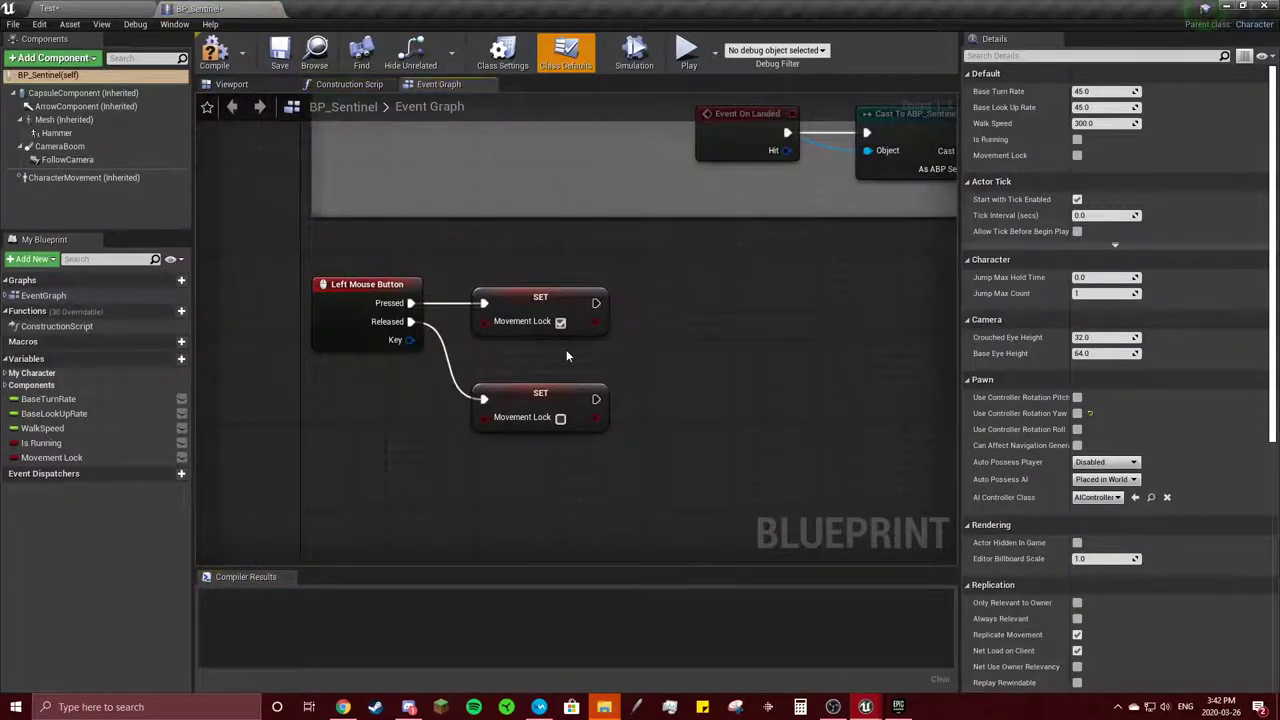
scroll(644, 342, "down", 2)
scroll(510, 336, "up", 2)
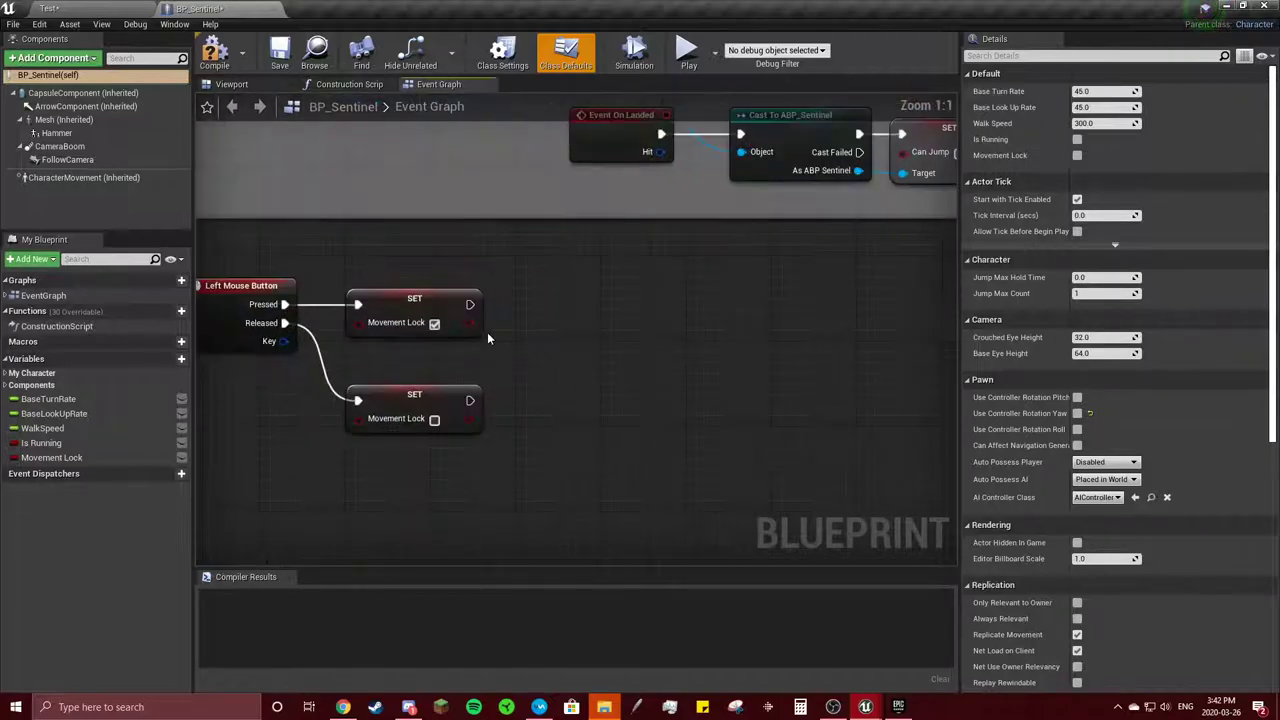
scroll(487, 339, "down", 1)
scroll(409, 353, "up", 1)
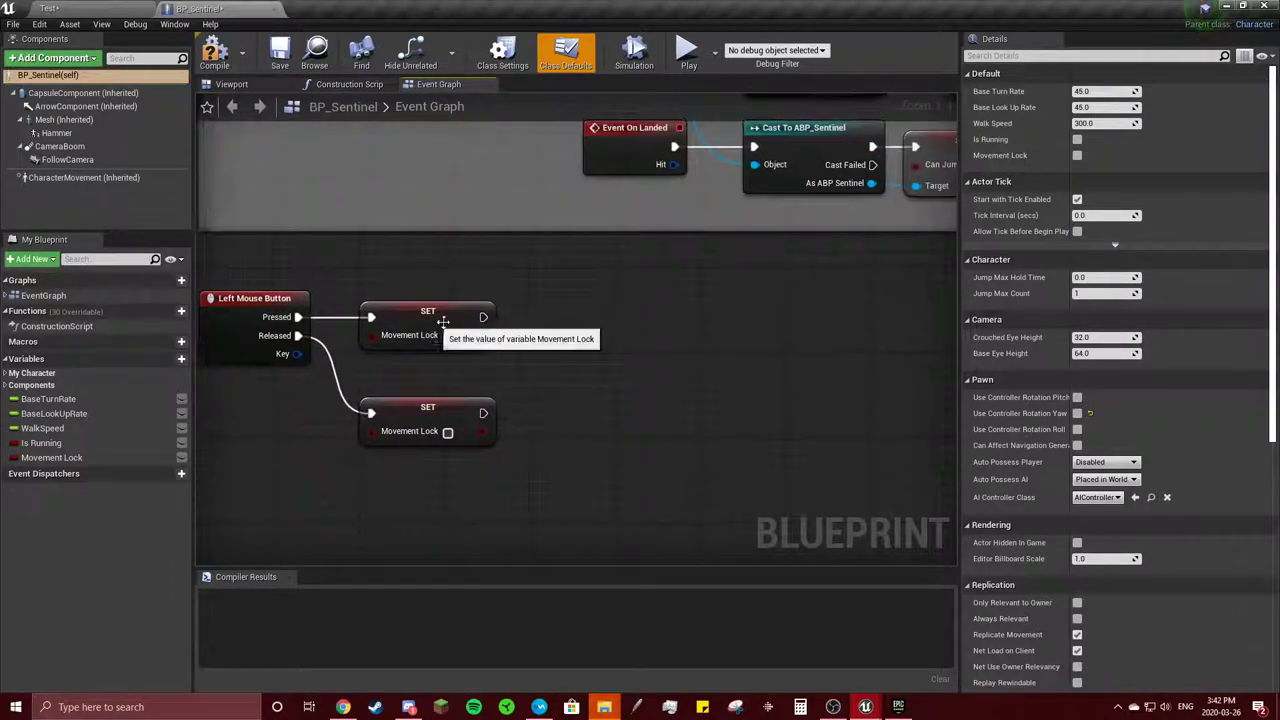
left_click_drag(483, 317, 530, 321)
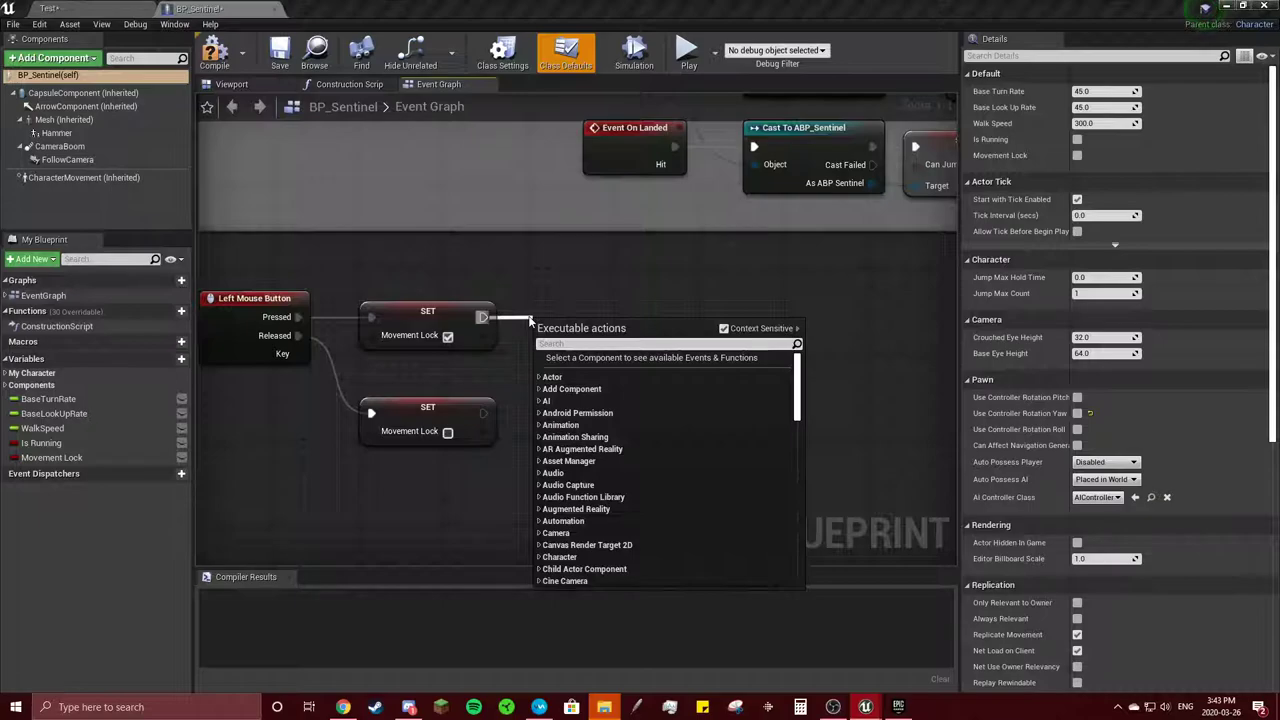
type("play anim")
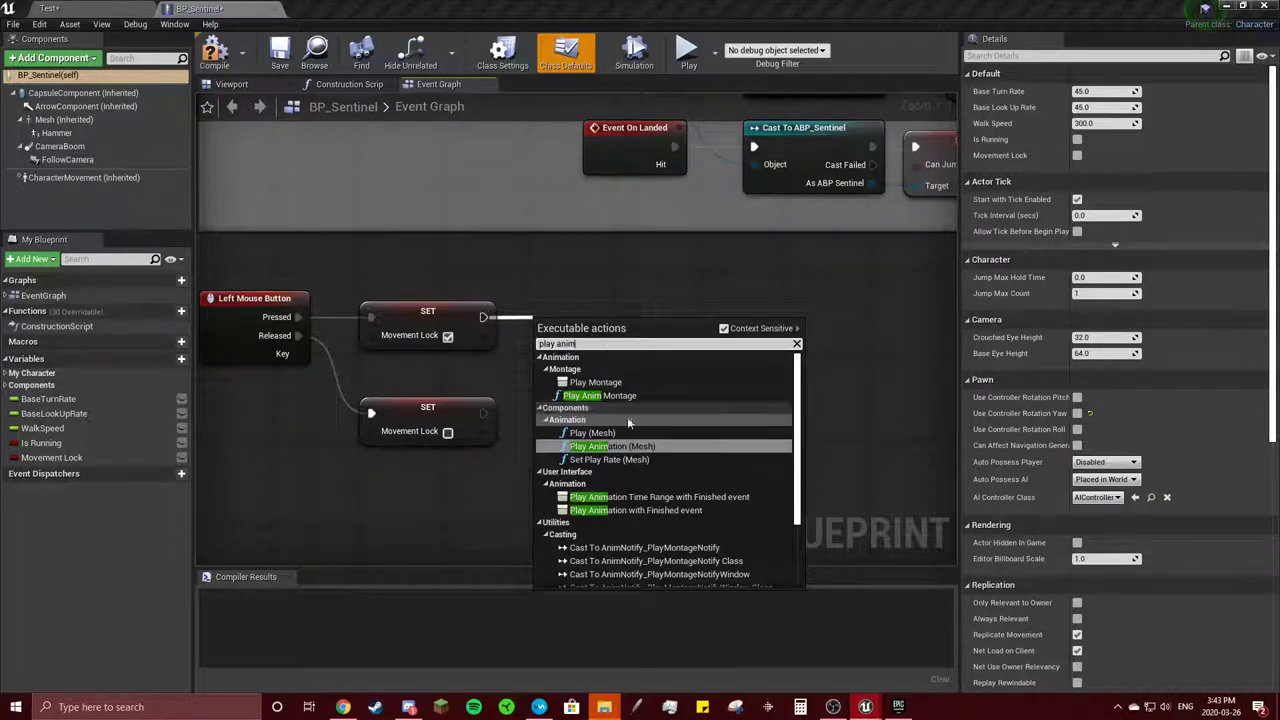
left_click(631, 445)
mouse_move(619, 328)
left_mouse_down()
mouse_move(651, 299)
mouse_move(619, 289)
left_mouse_up()
- Set Play Animation's New Anim to Play to the Standing_Melee attack and tidy the nodes
left_click(396, 279)
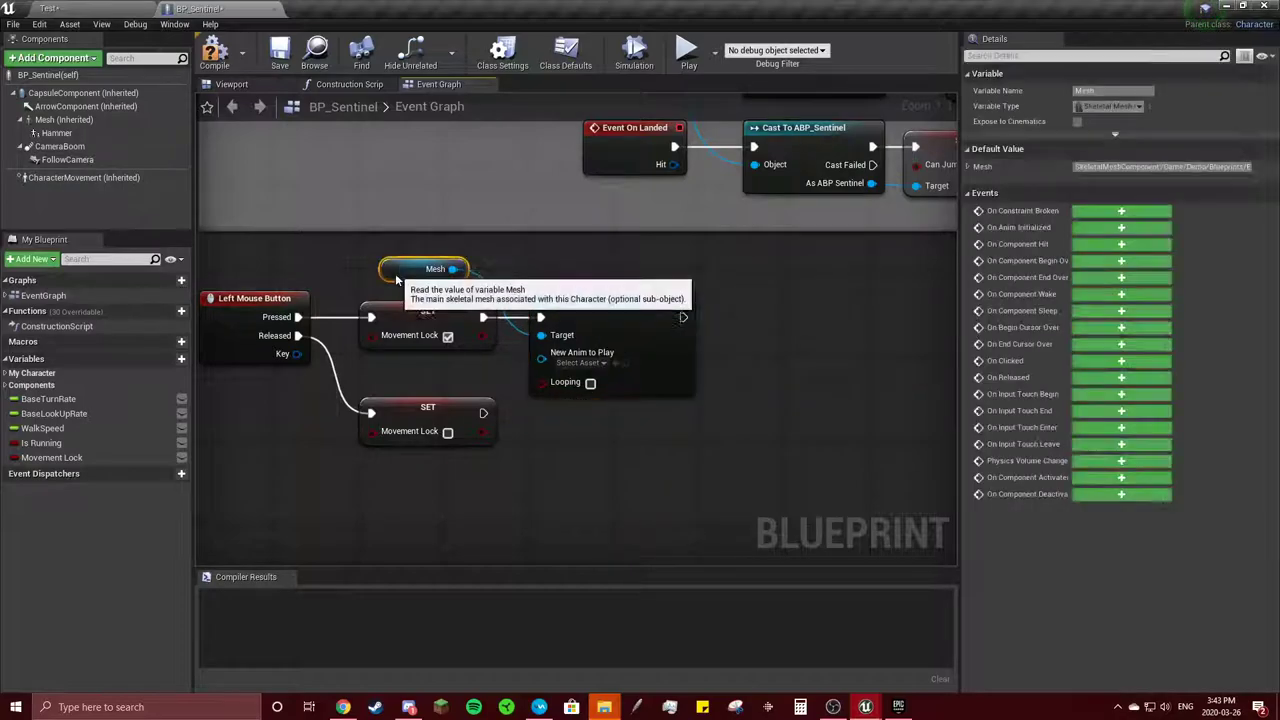
left_click_drag(396, 279, 396, 290)
left_click(578, 363)
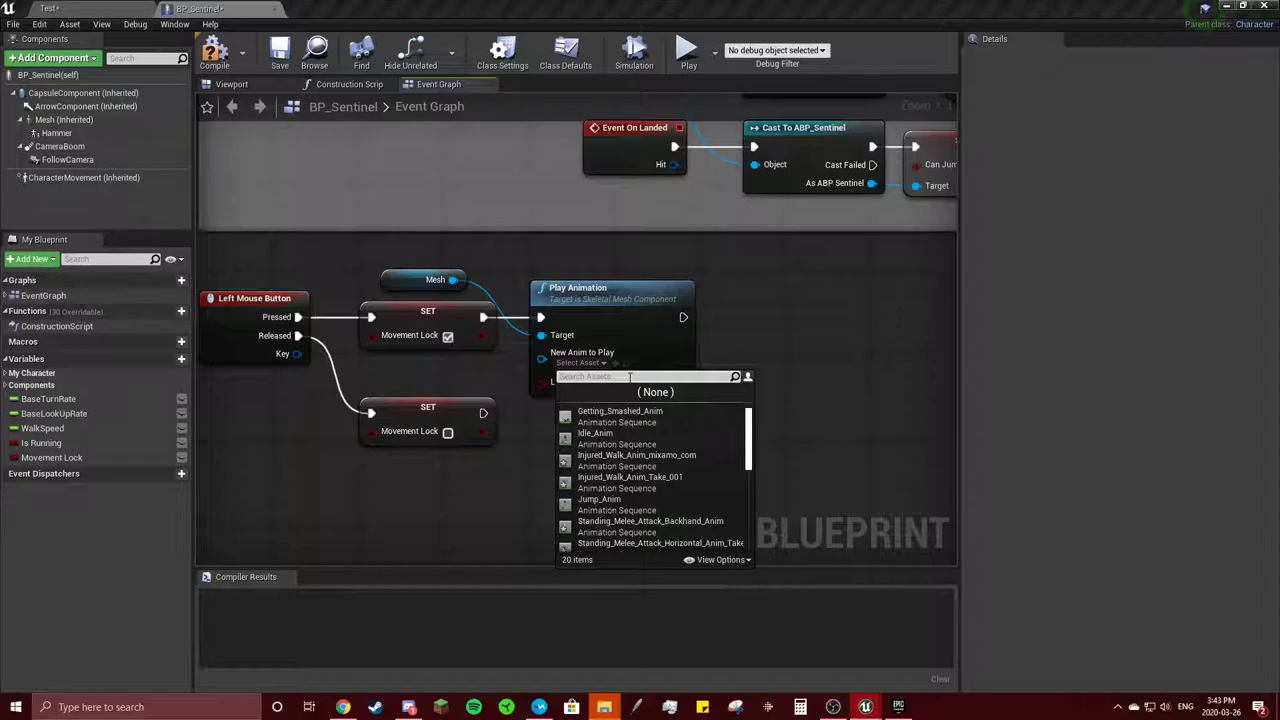
left_click(662, 521)
right_click_drag(596, 387, 547, 390)
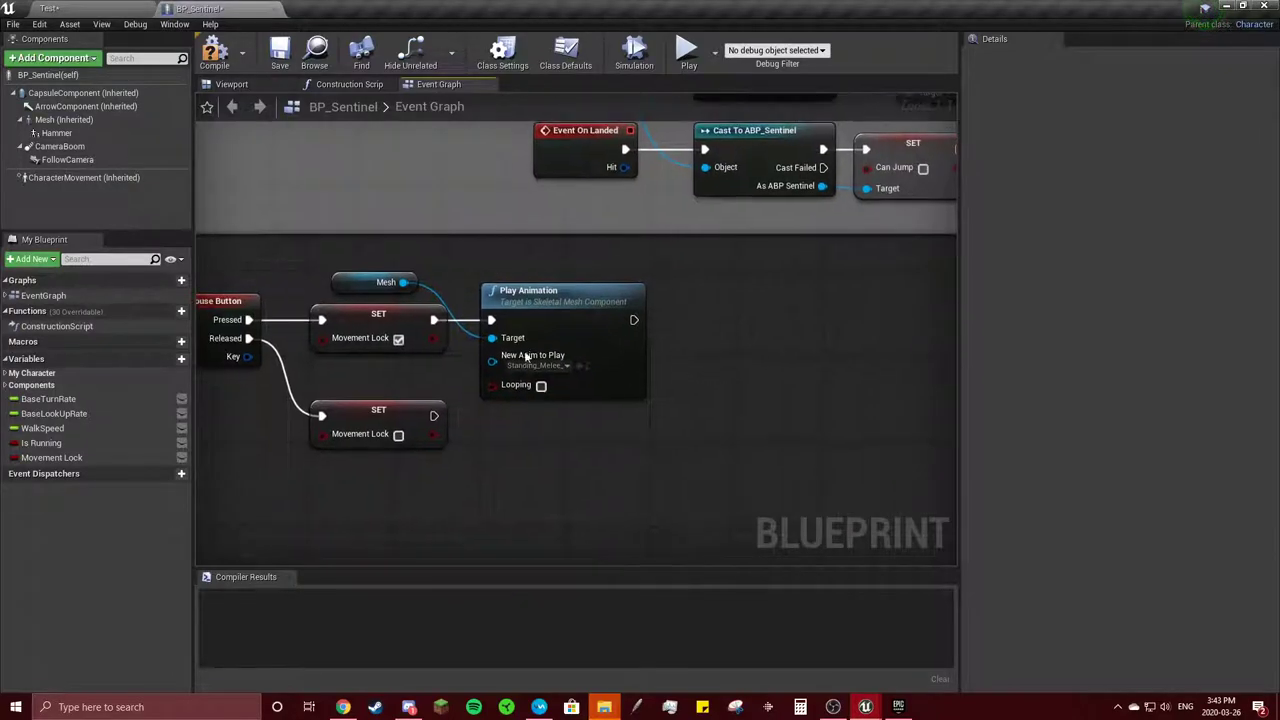
right_click_drag(483, 437, 584, 431)
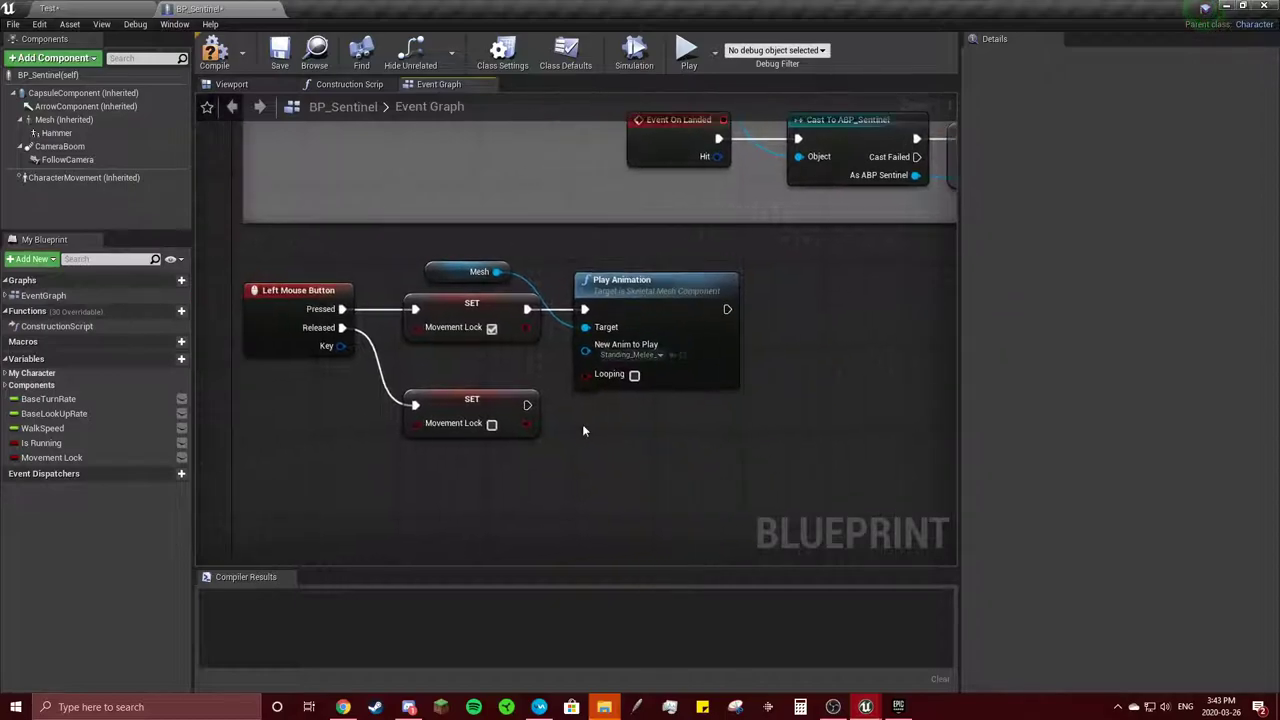
left_click_drag(575, 420, 575, 420)
- Play and pause the Standing_Melee_Attack_Backhand preview from Demo > Sentinel > Punch
left_click(127, 6)
left_click(325, 490)
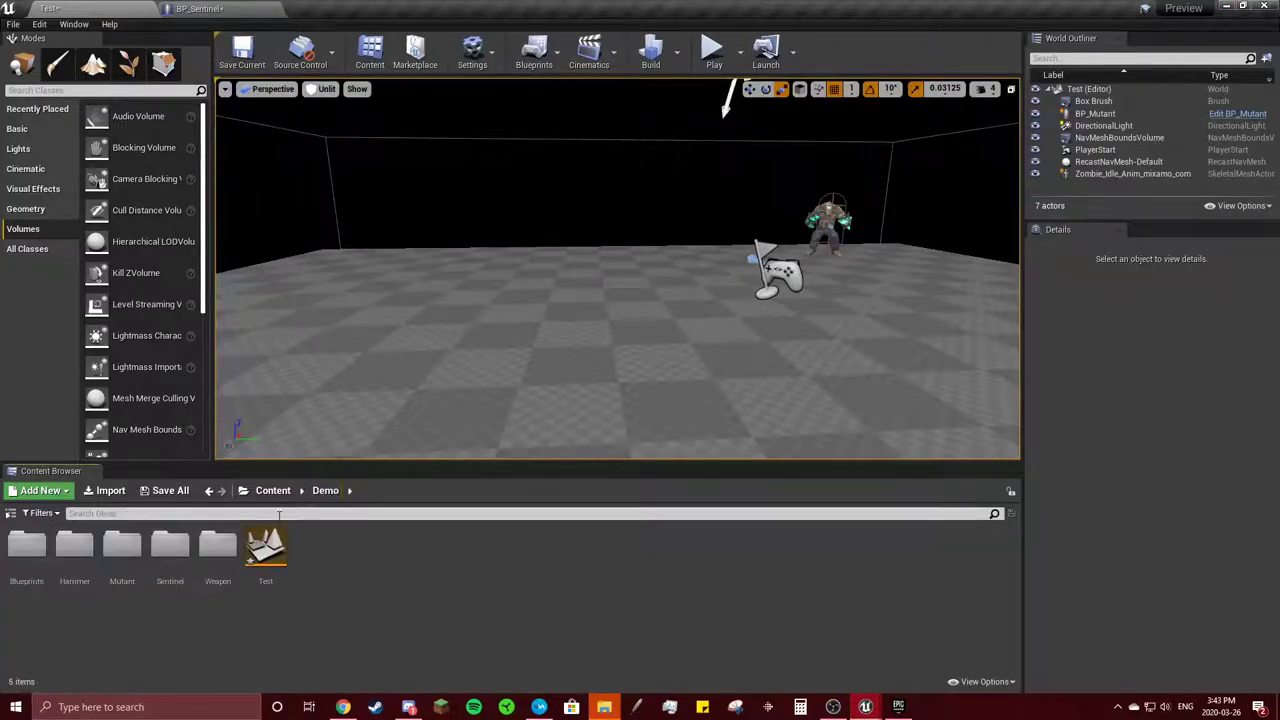
double_click(216, 545)
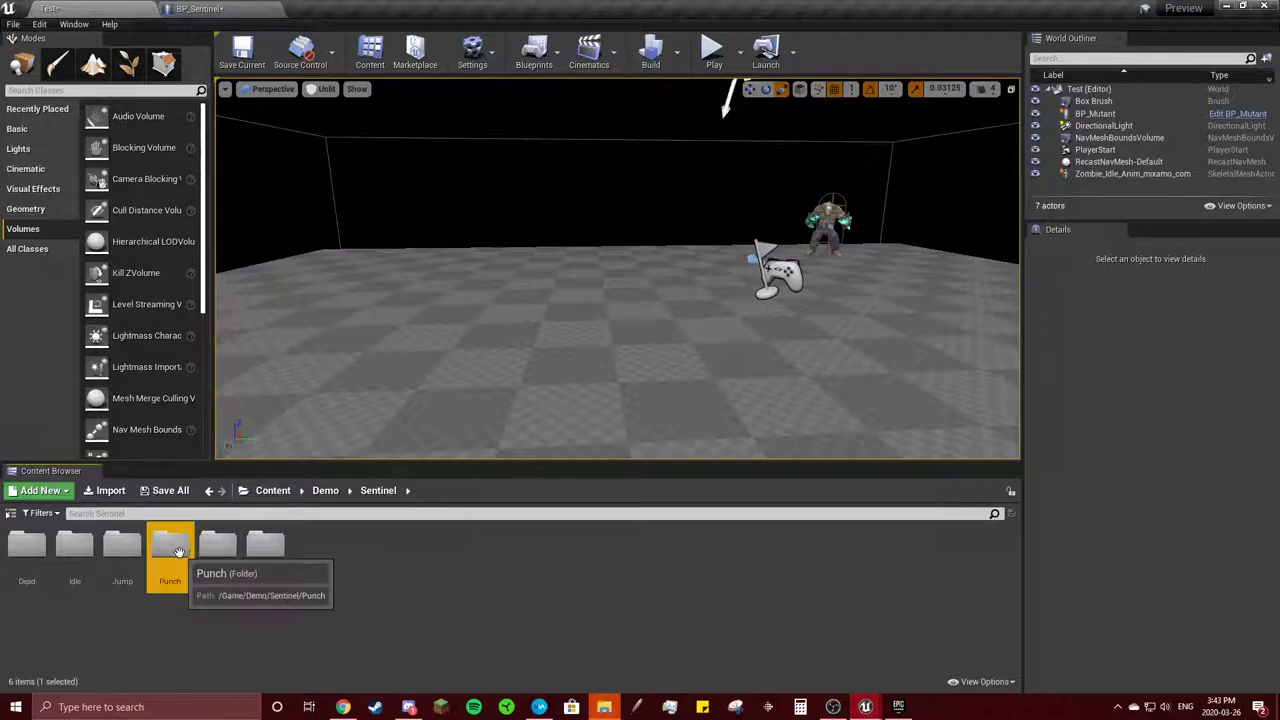
double_click(170, 545)
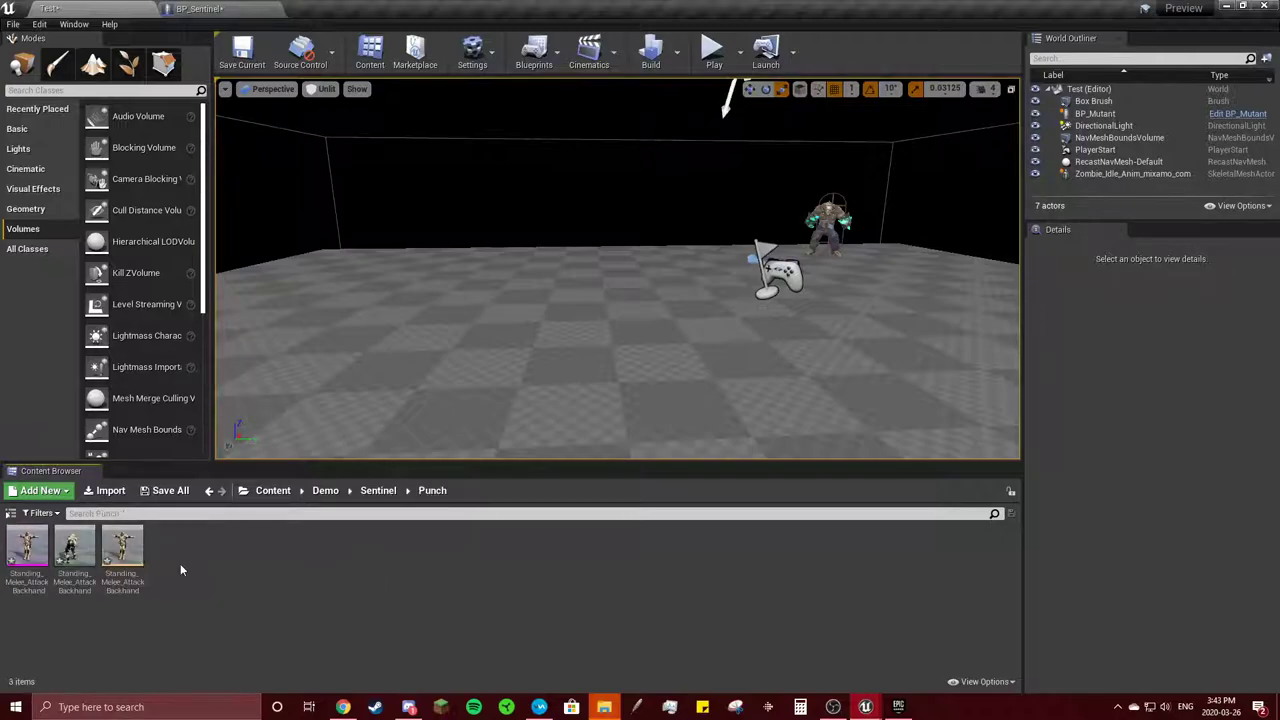
double_click(75, 548)
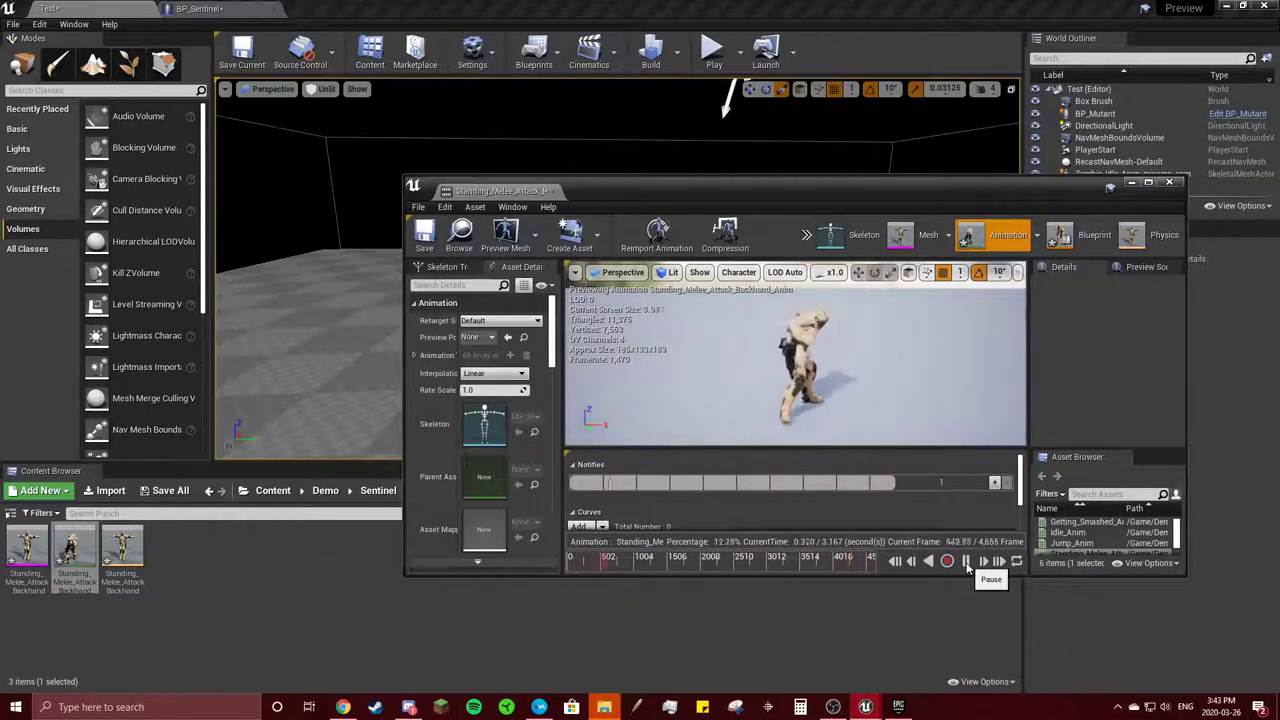
left_click(966, 561)
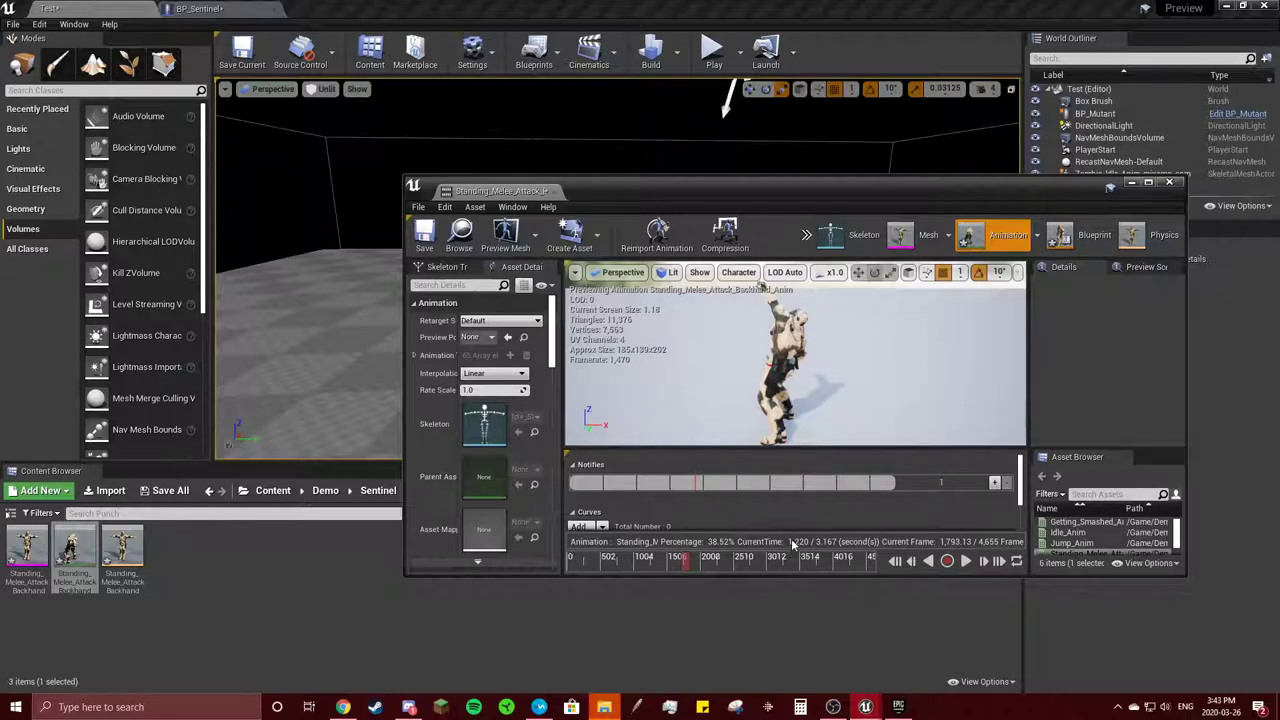
left_click(181, 8)
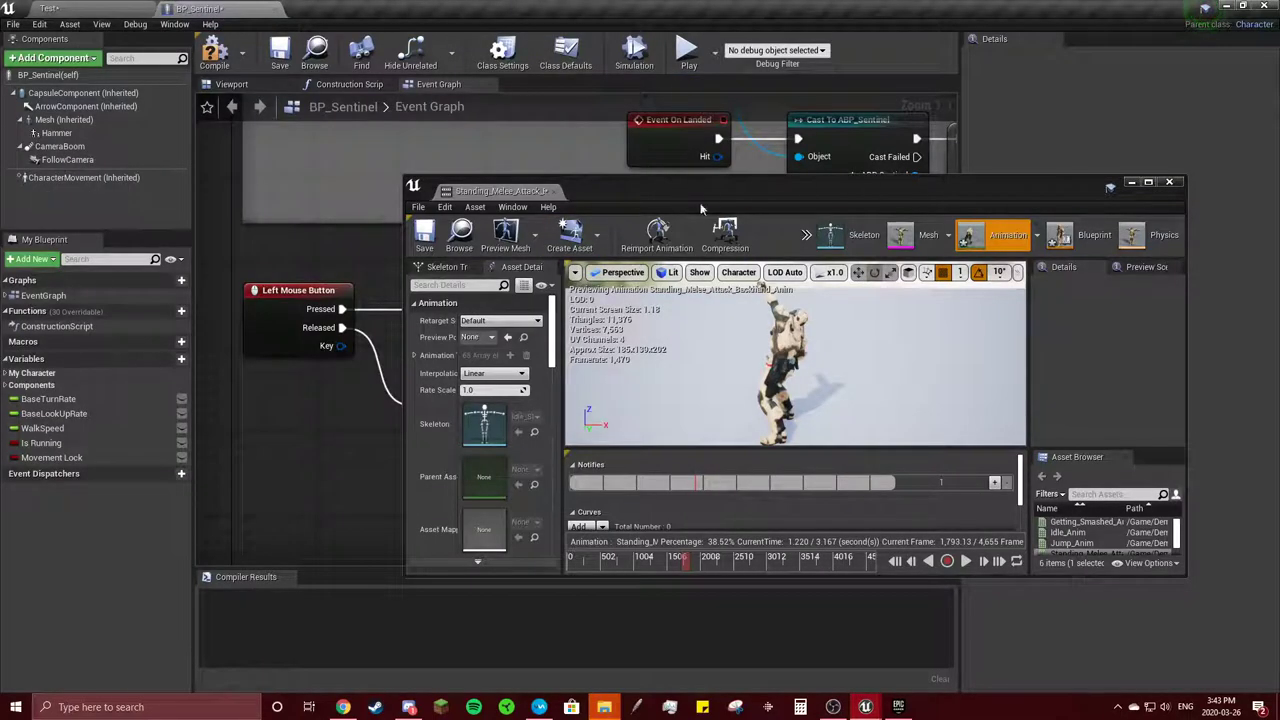
- Close the animation preview and abandon attempts to add a node after Play Animation
left_click(1168, 183)
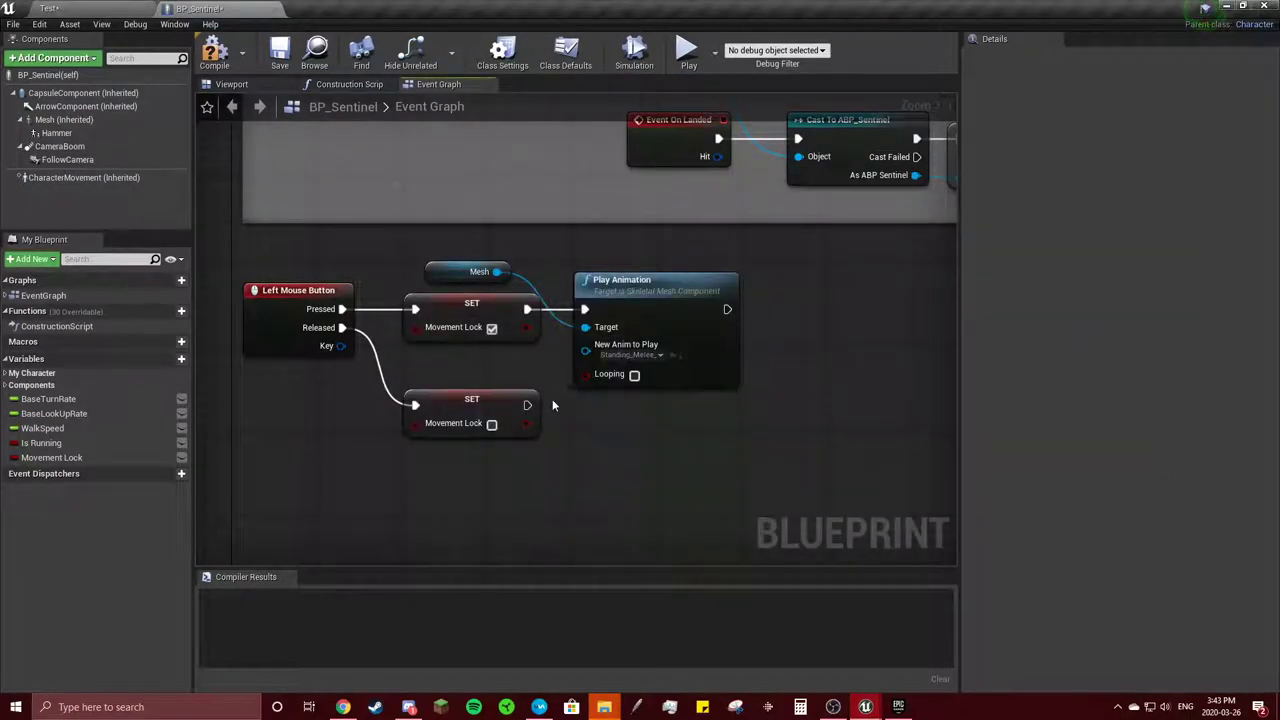
left_click_drag(527, 405, 617, 428)
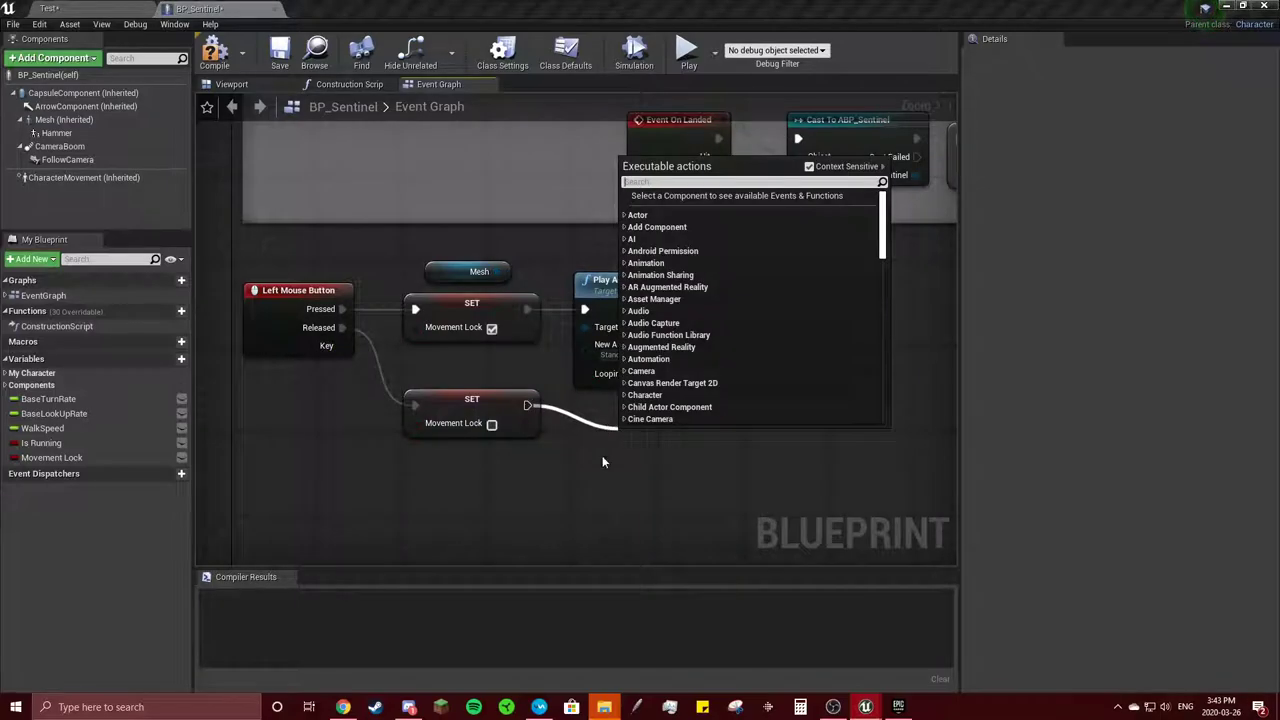
left_click(602, 462)
left_click_drag(727, 309, 760, 308)
type("delay")
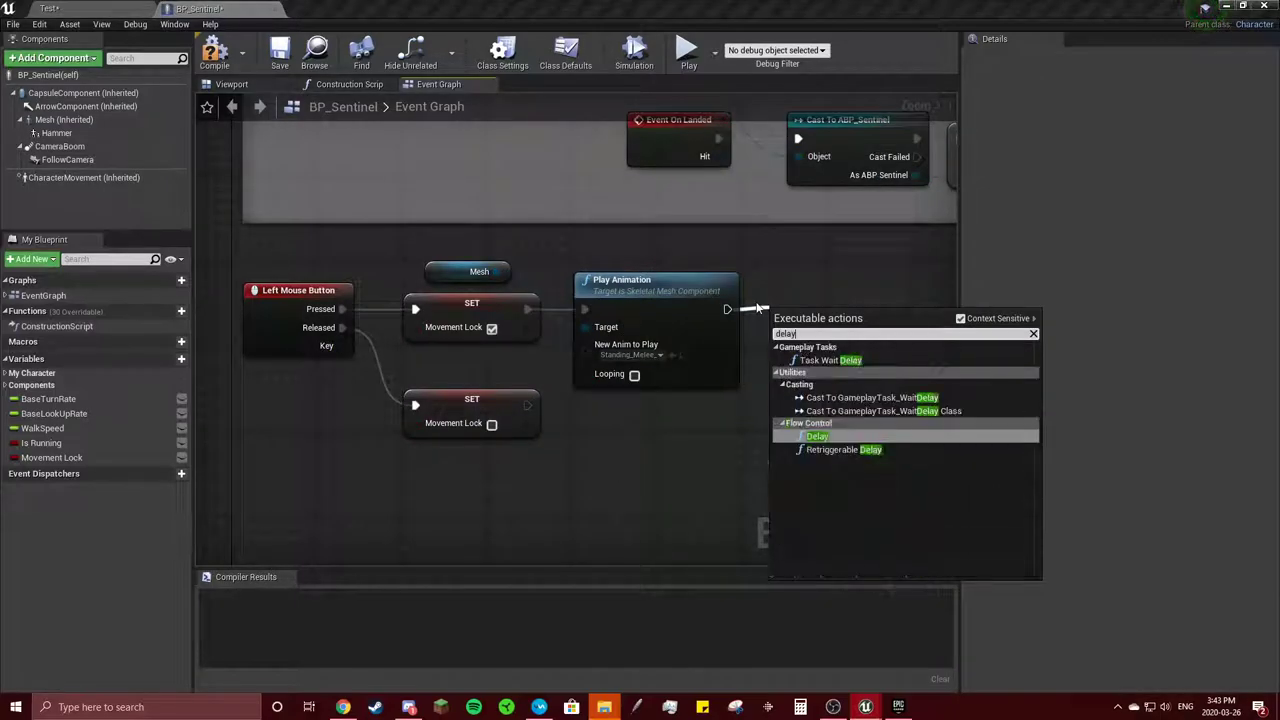
left_click(535, 438)
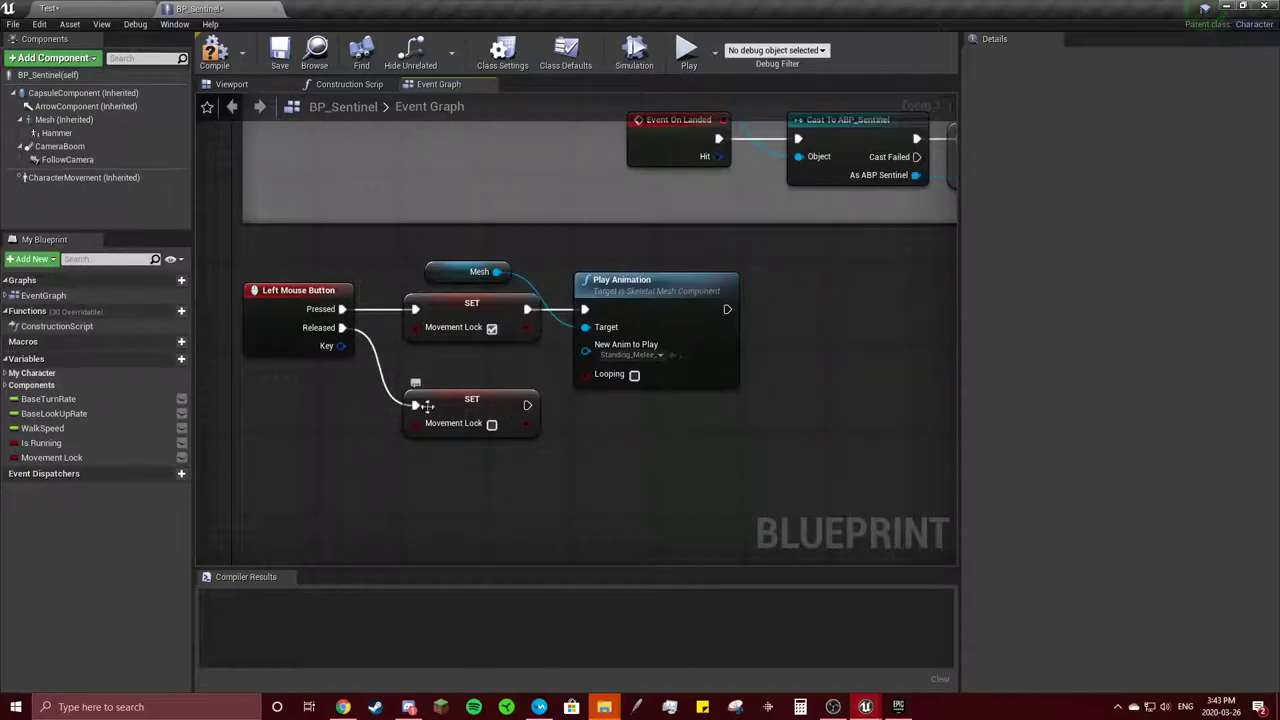
- Add a Delay from the Released event and wire its Completed pin into SET Movement Lock
left_click_drag(470, 412, 534, 423)
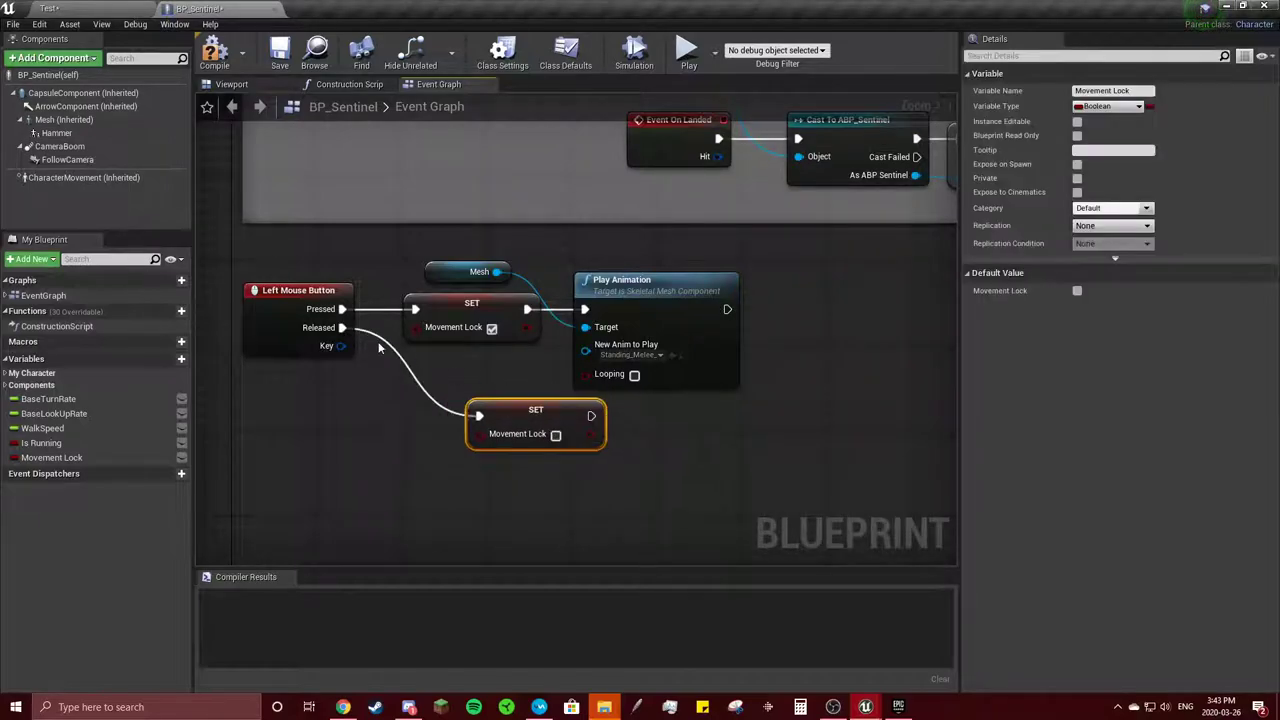
left_click_drag(342, 327, 408, 388)
type("delay")
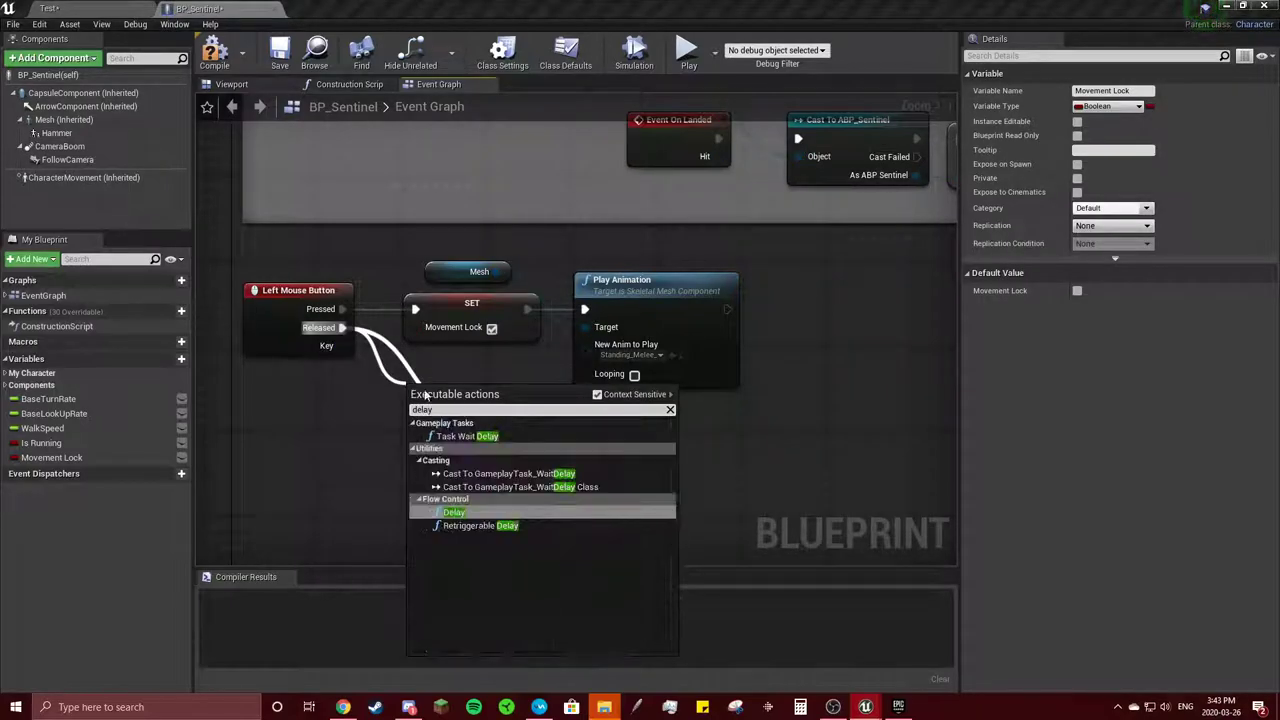
key("Return")
left_click_drag(535, 447, 620, 470)
left_click_drag(538, 405, 596, 427)
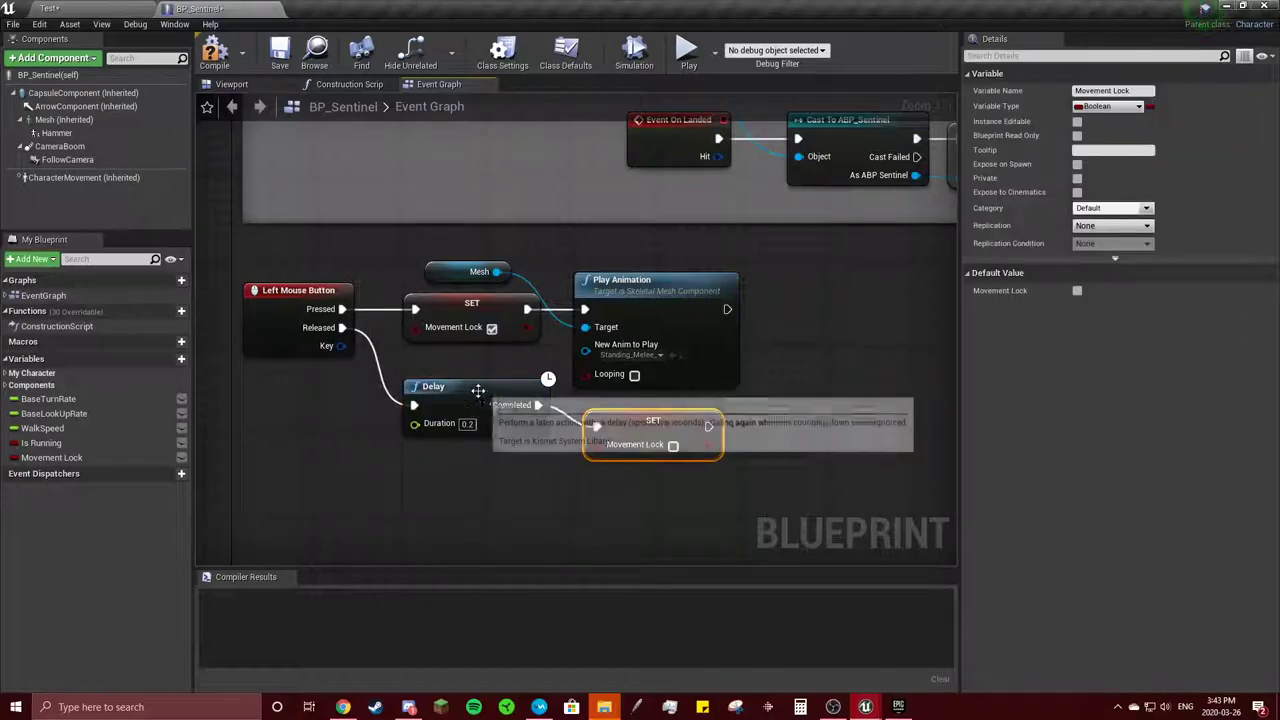
left_click_drag(478, 390, 454, 411)
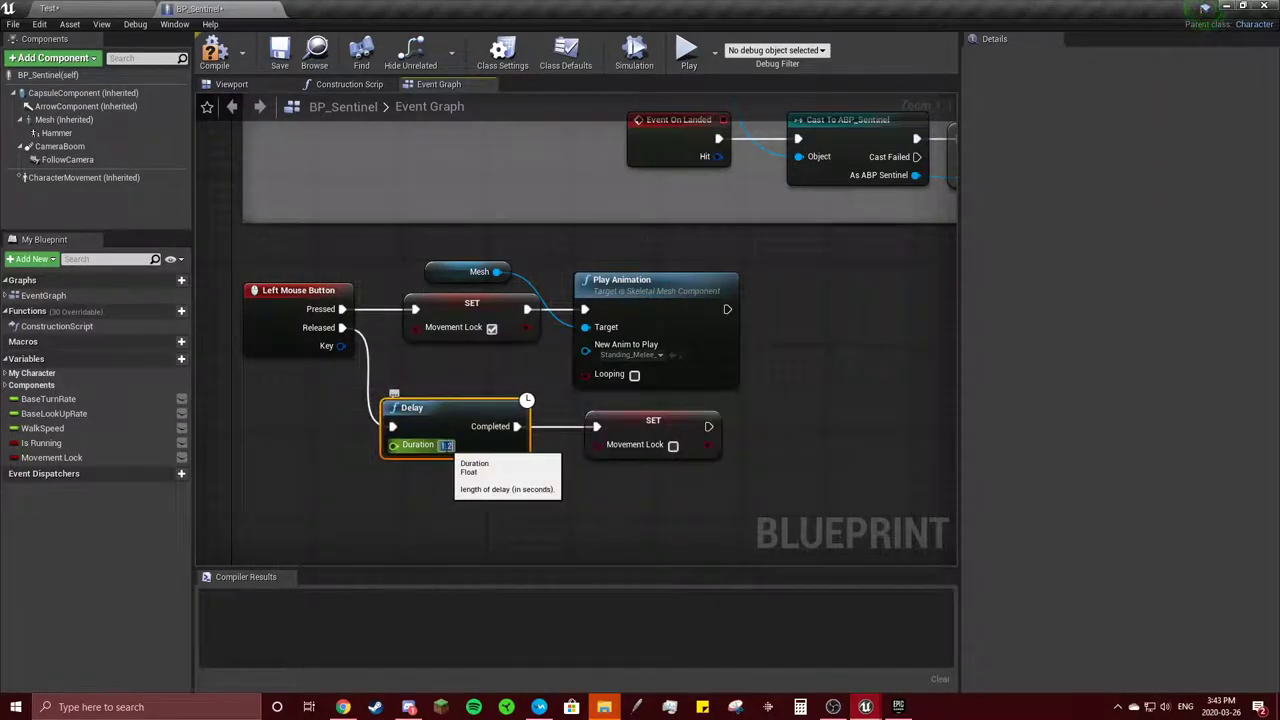
left_click_drag(425, 408, 446, 408)
left_click(676, 420)
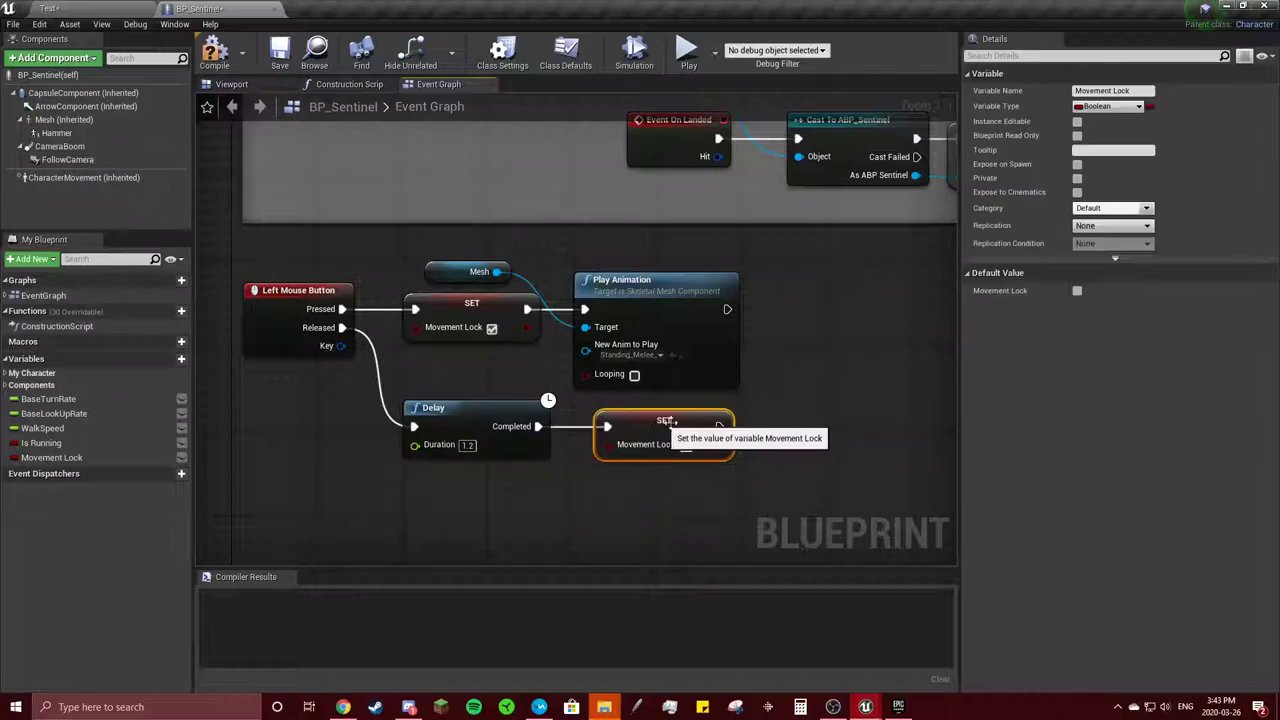
- Add a Cast To ABP_Sentinel node after the SET Movement Lock node
left_click(778, 400)
right_click_drag(778, 400, 619, 410)
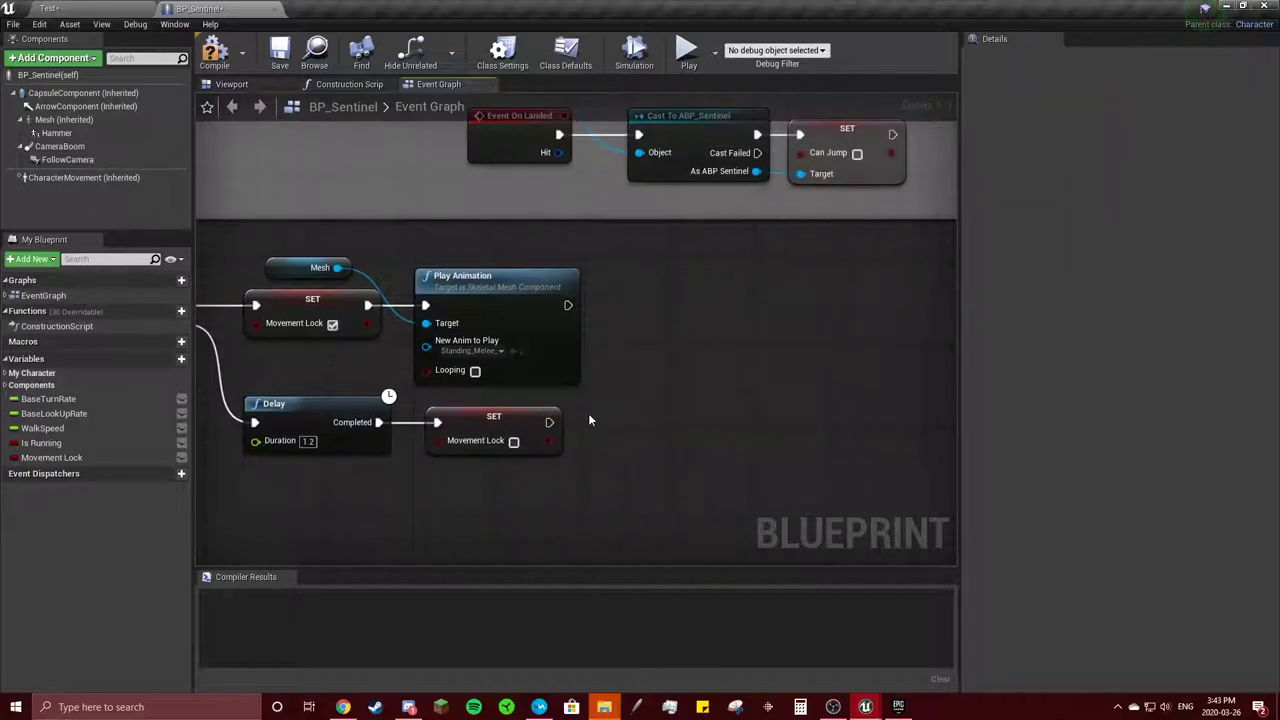
left_click_drag(613, 424, 610, 426)
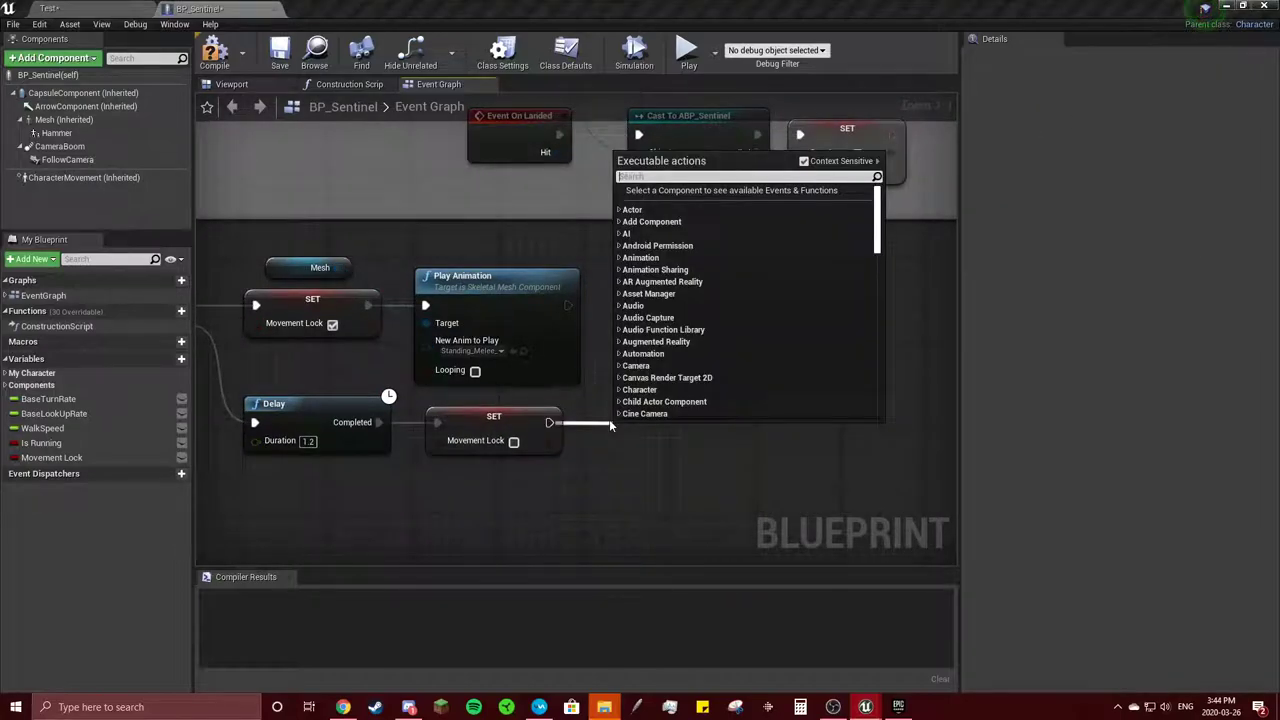
type("cast to ")
type("s")
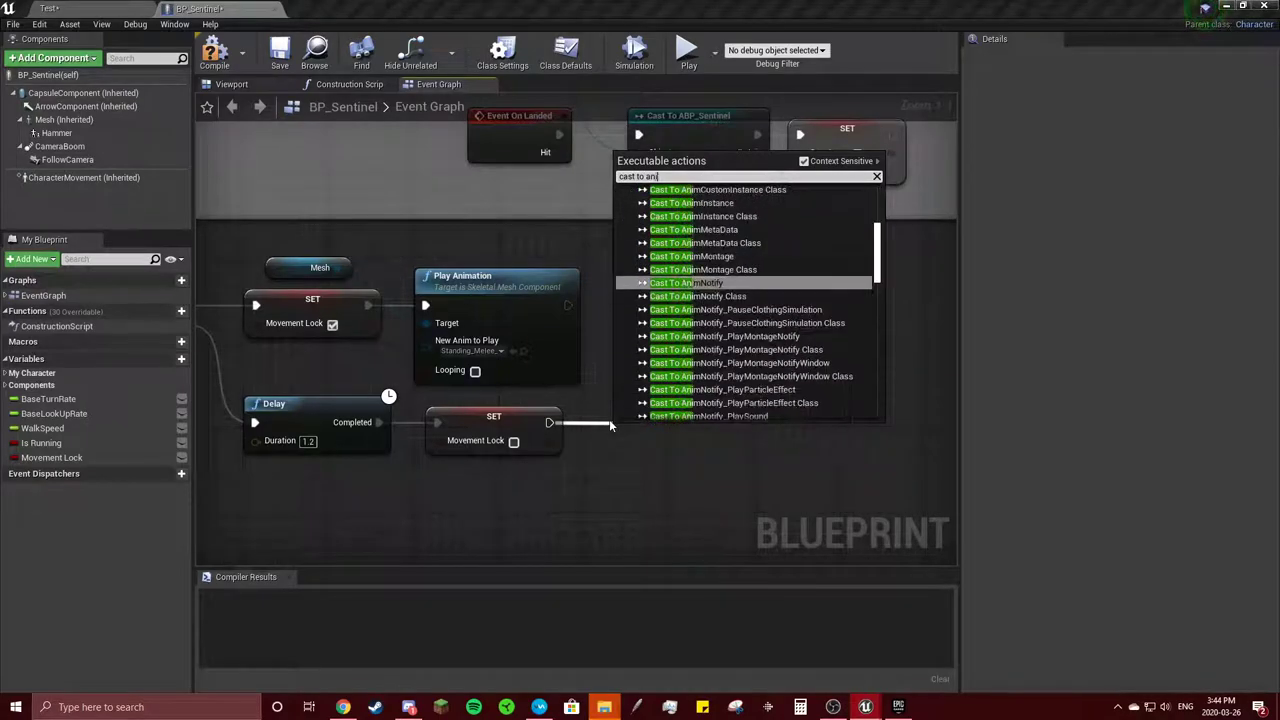
type("enti")
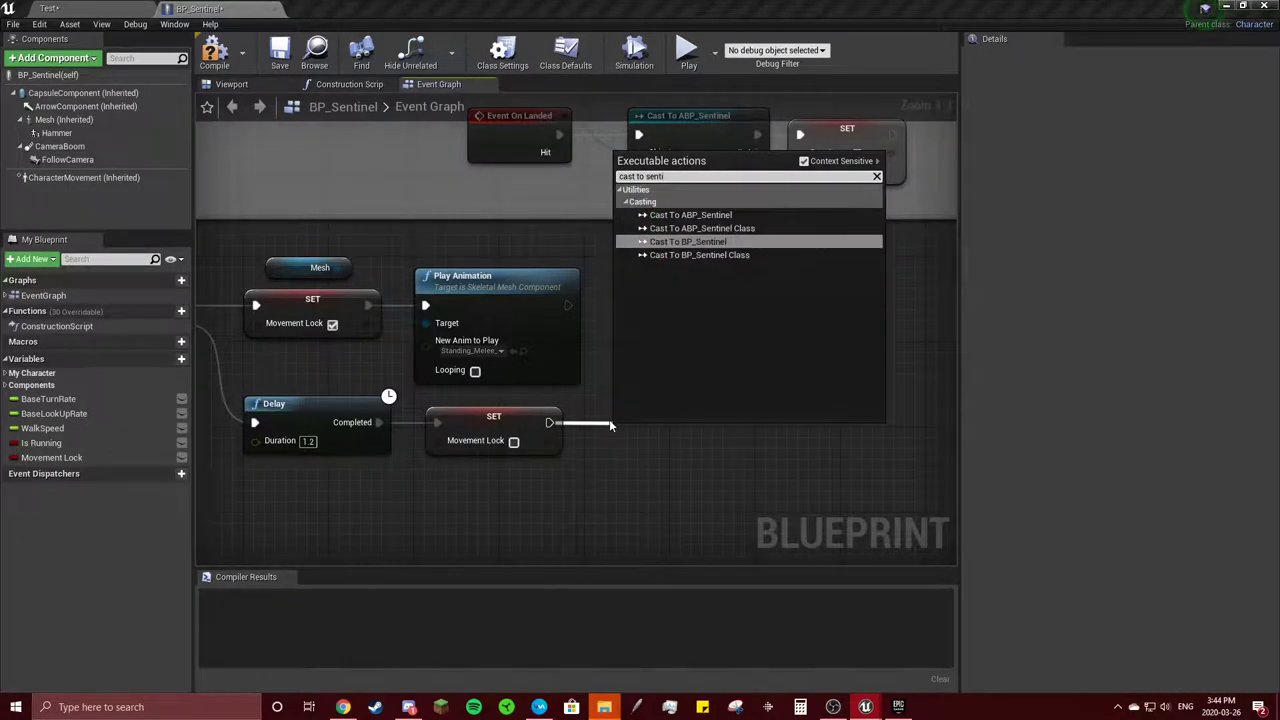
left_click(744, 219)
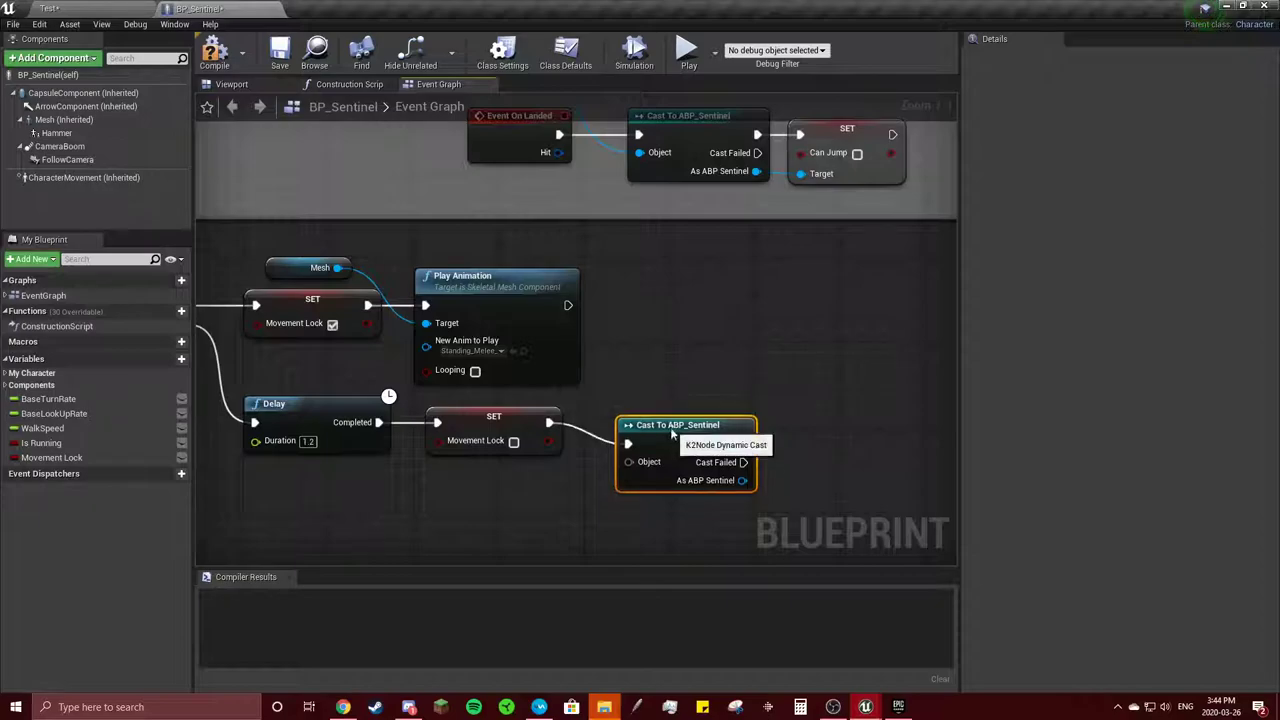
- Feed the cast's Object pin from Get Anim Instance on the Mesh and arrange those nodes
right_click_drag(670, 383, 880, 347)
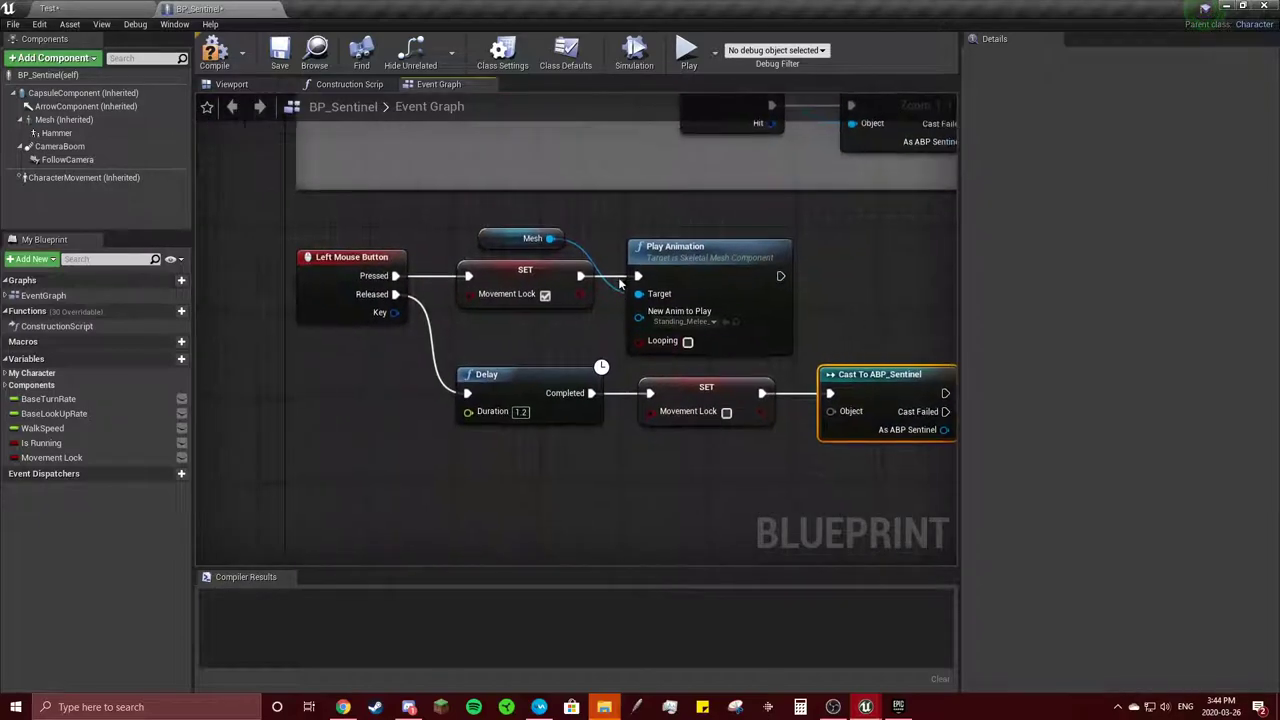
right_click_drag(620, 285, 538, 247)
right_click_drag(711, 241, 668, 304)
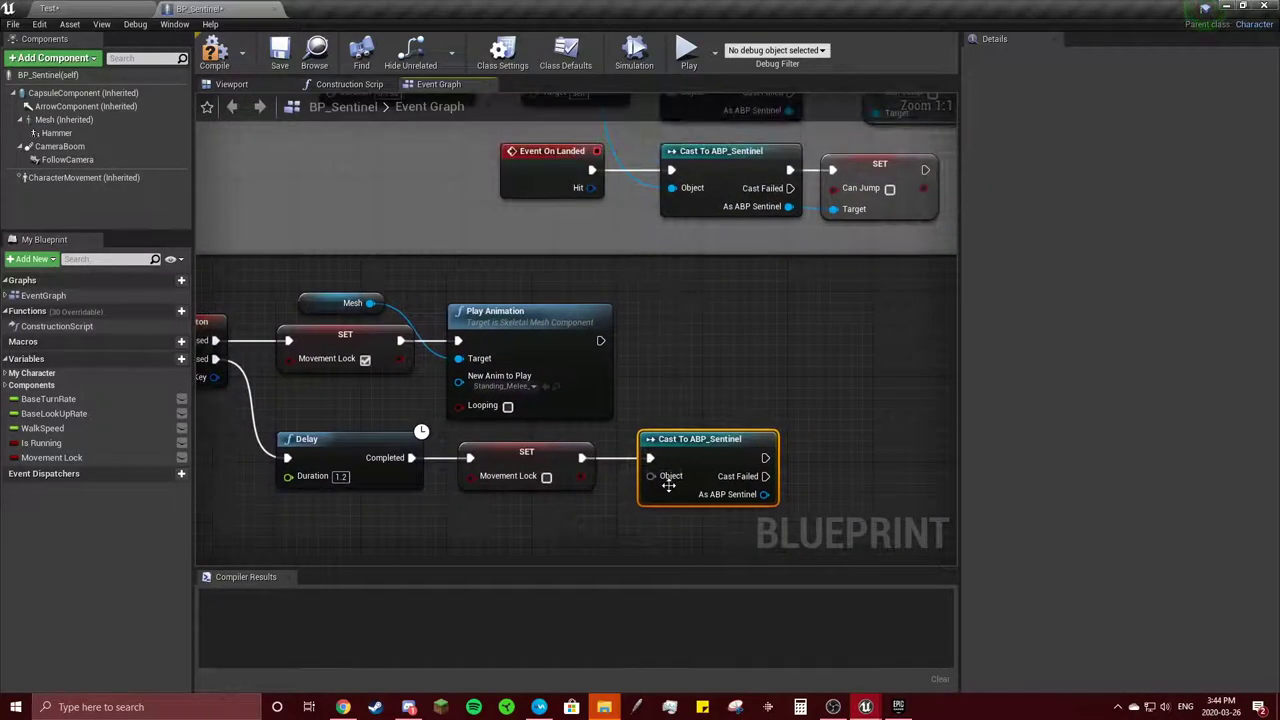
left_click_drag(668, 484, 516, 522)
type("anim")
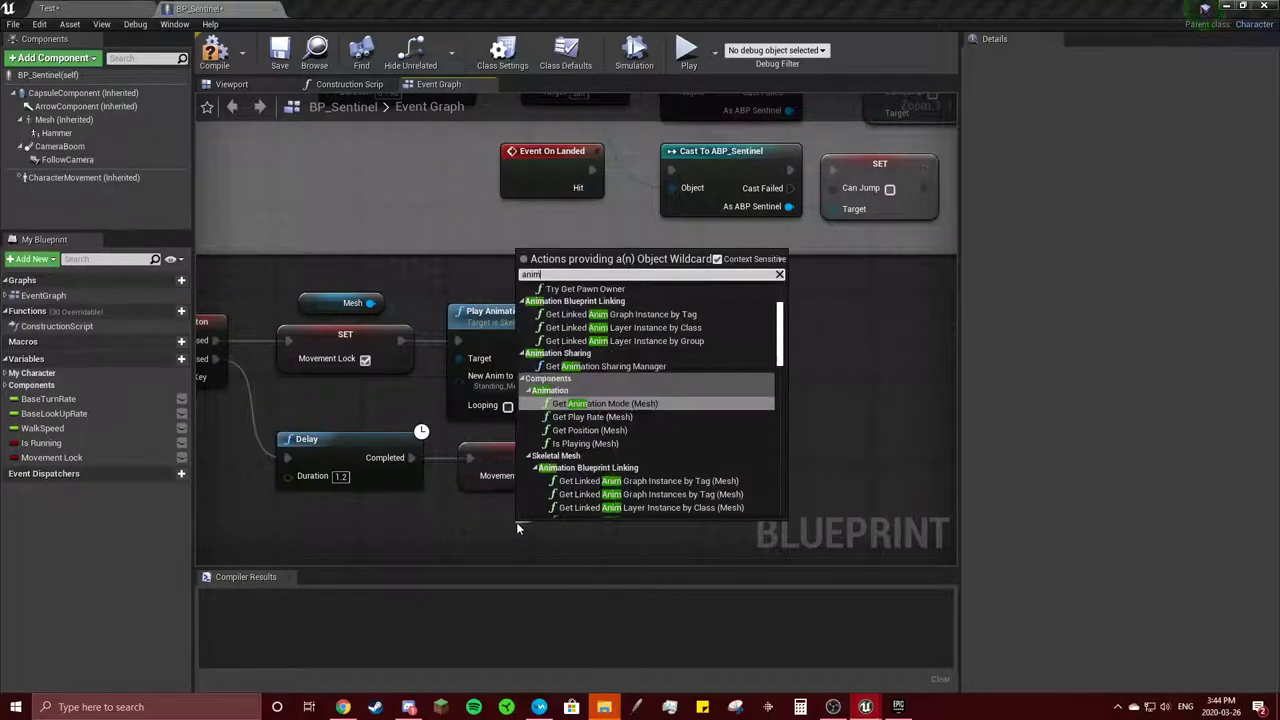
type(" insta")
key("Return")
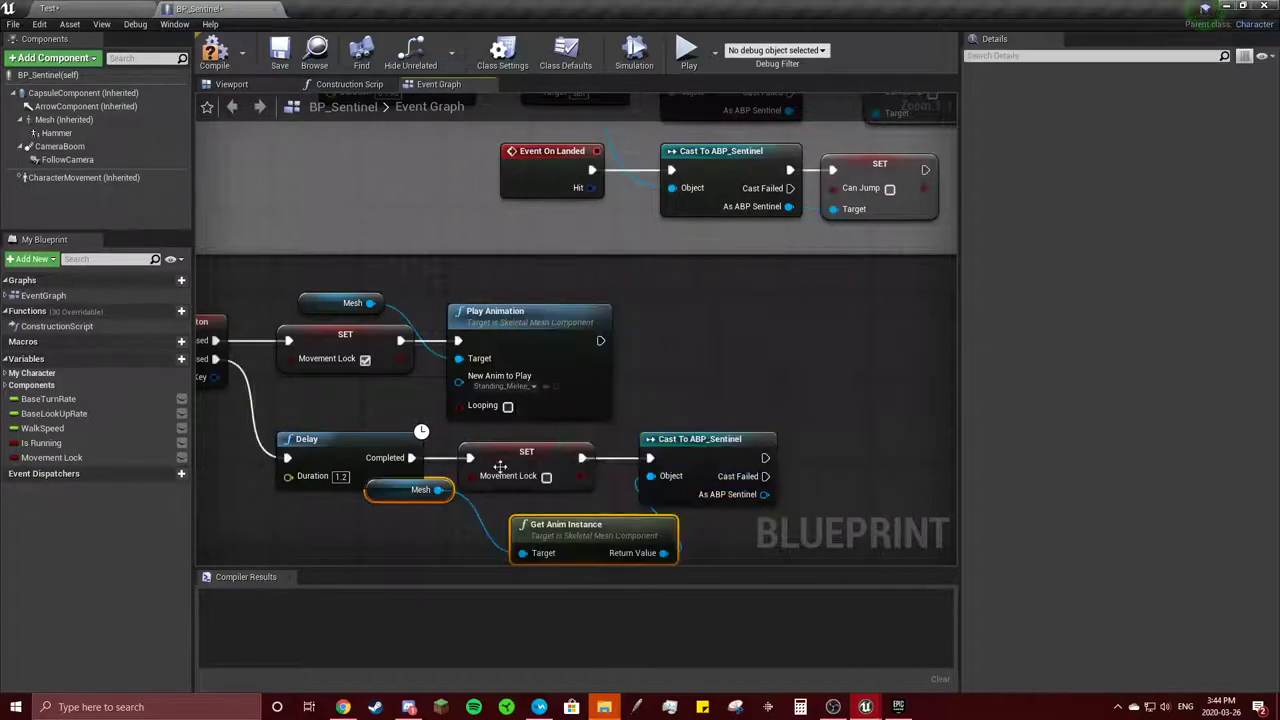
right_click_drag(500, 467, 596, 430)
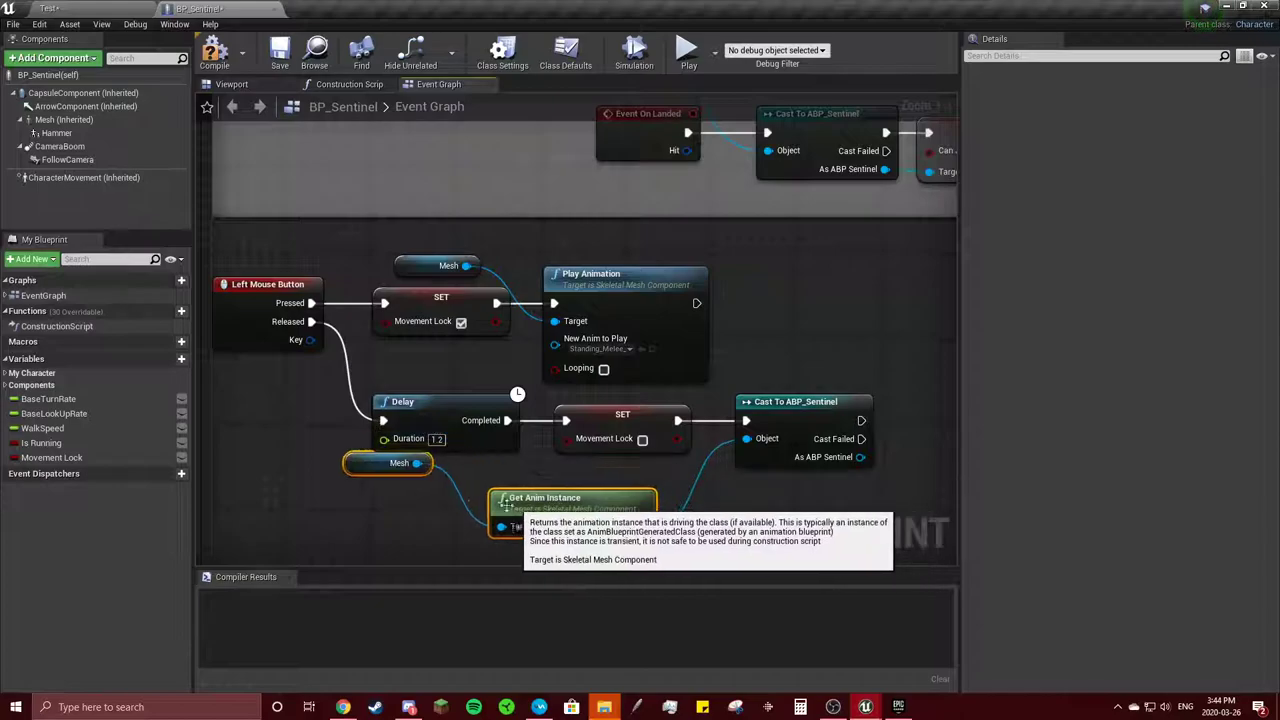
left_click_drag(395, 463, 380, 490)
left_click_drag(566, 506, 598, 474)
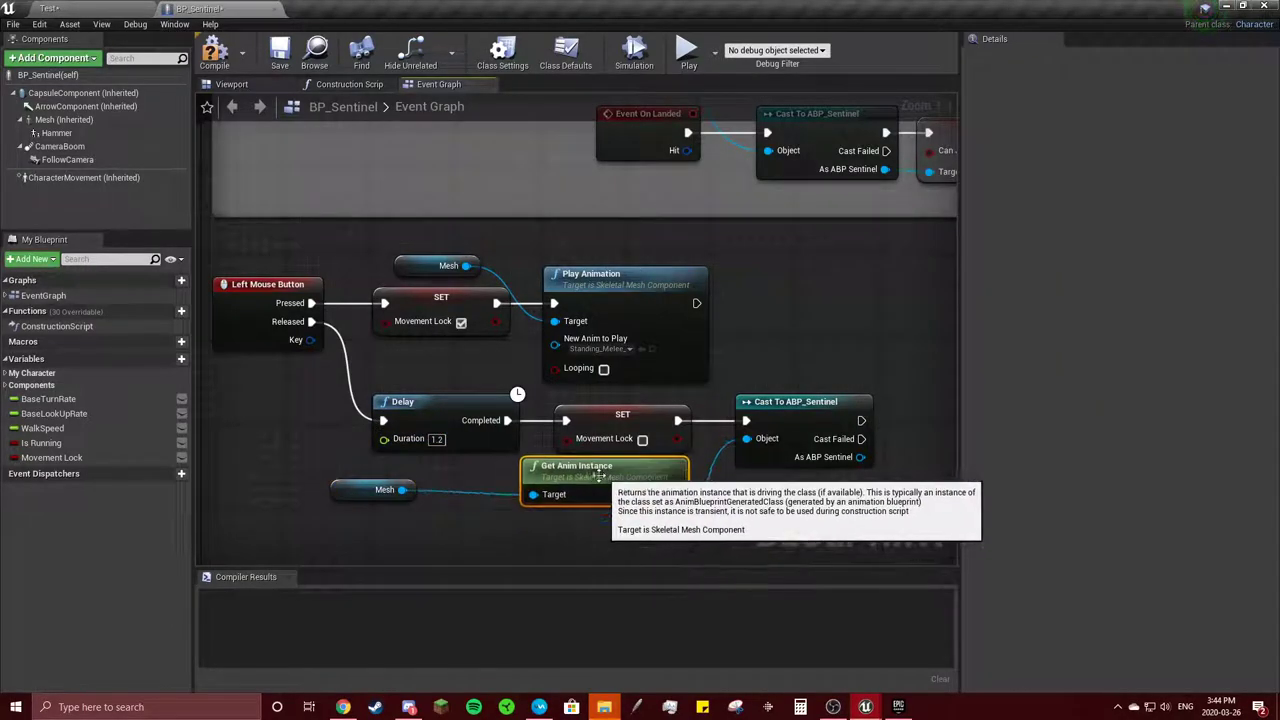
left_click_drag(352, 492, 413, 497)
left_click(716, 549)
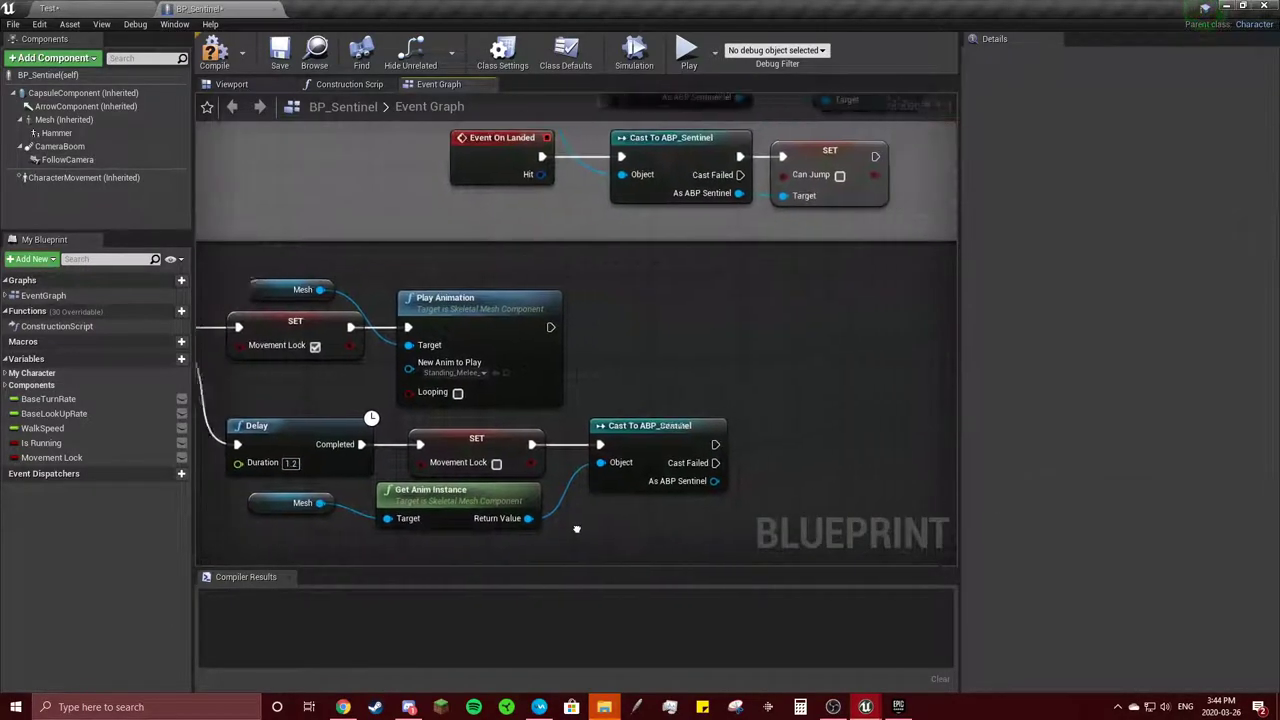
right_click_drag(741, 427, 478, 398)
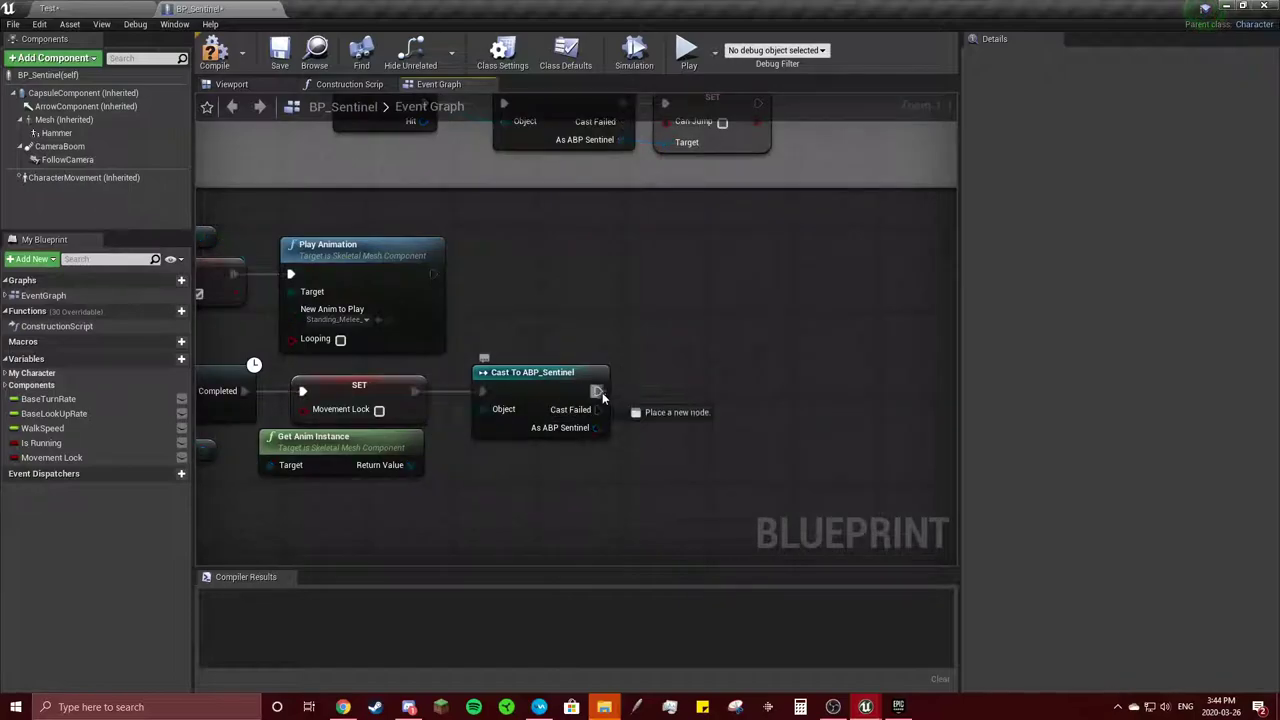
- Add a SET Can Walk node targeting As ABP Sentinel, tick it true, and compile BP_Sentinel
left_click_drag(647, 390, 647, 390)
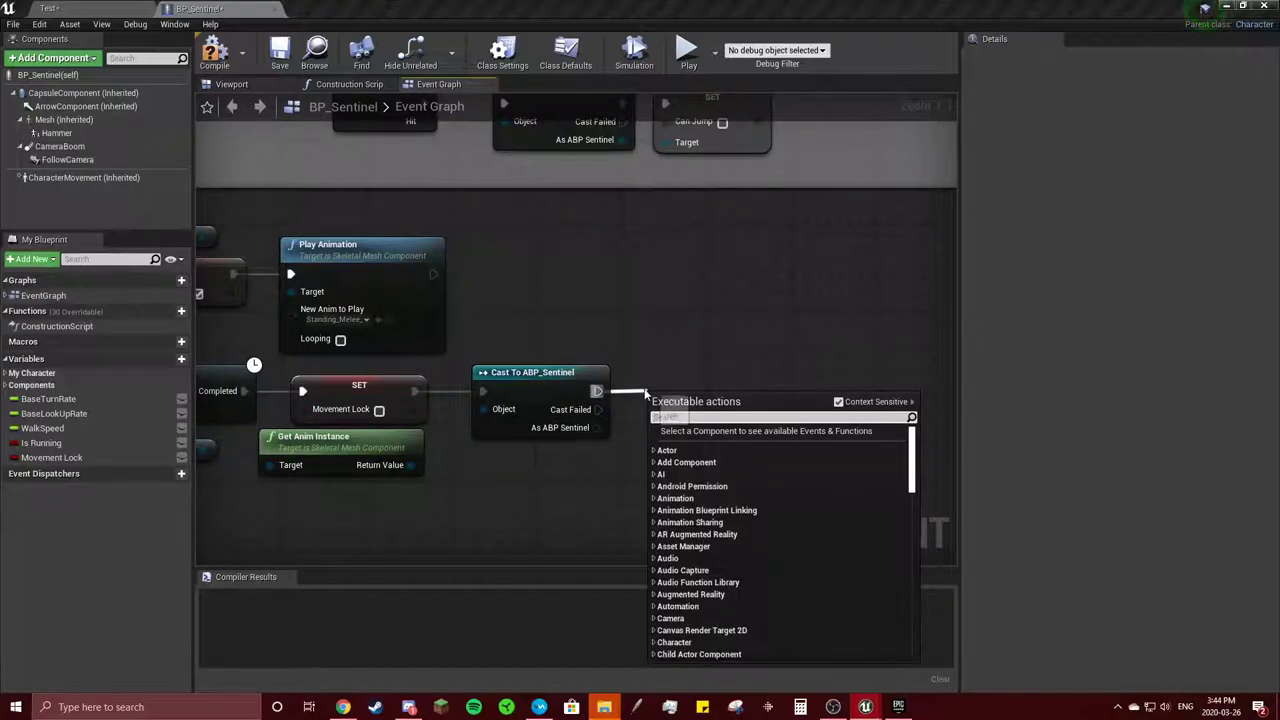
scroll(780, 530, "down", 10)
type("set can")
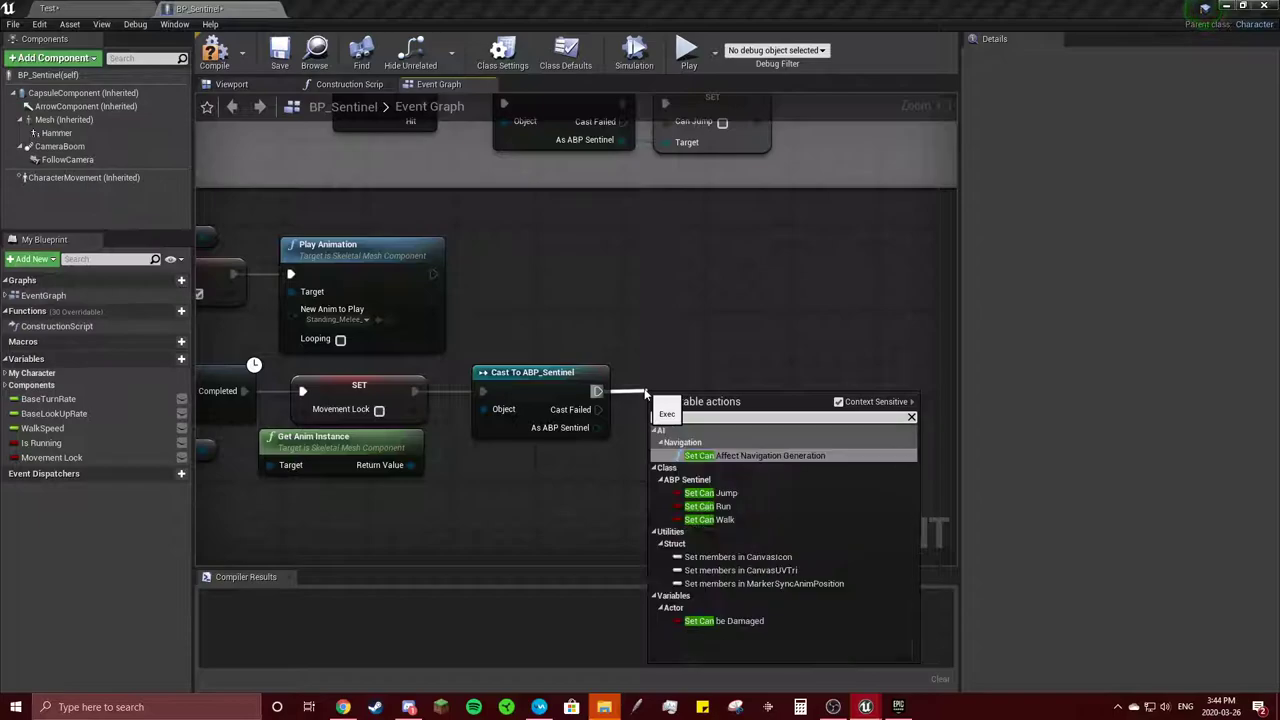
left_click(745, 520)
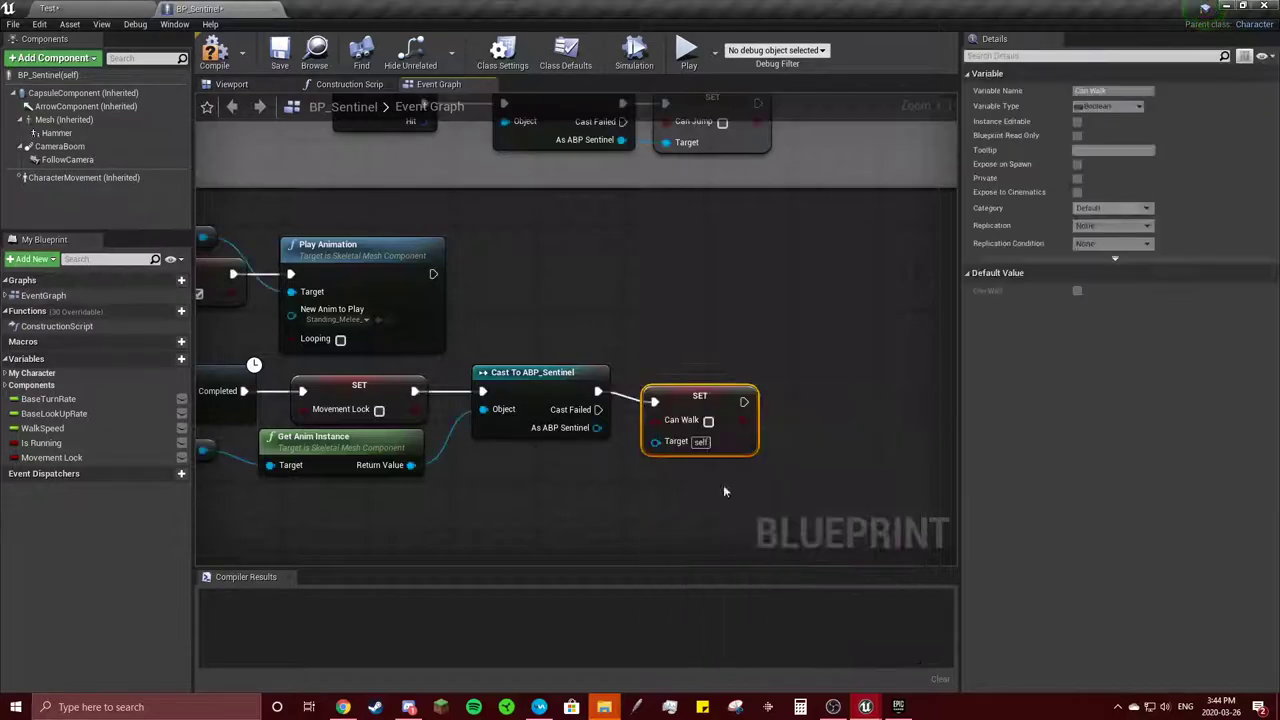
right_click_drag(723, 484, 815, 472)
left_click_drag(785, 382, 774, 371)
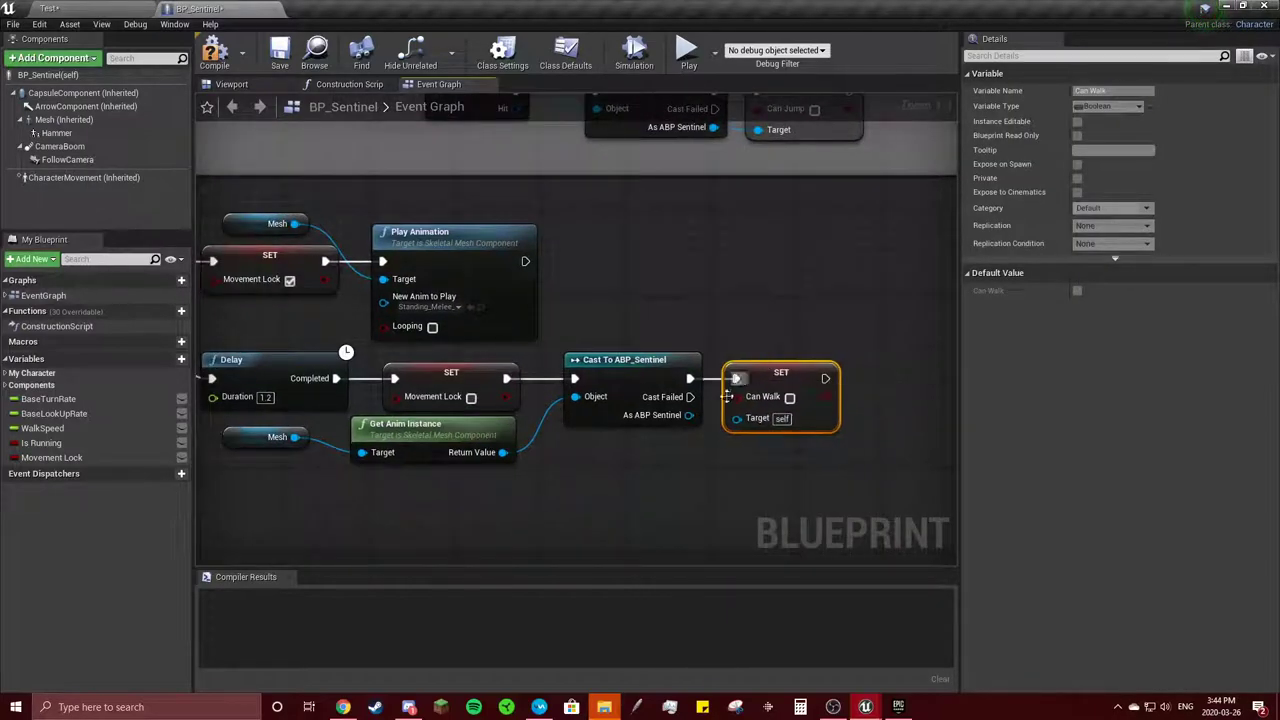
left_click_drag(689, 415, 737, 418)
left_click(701, 280)
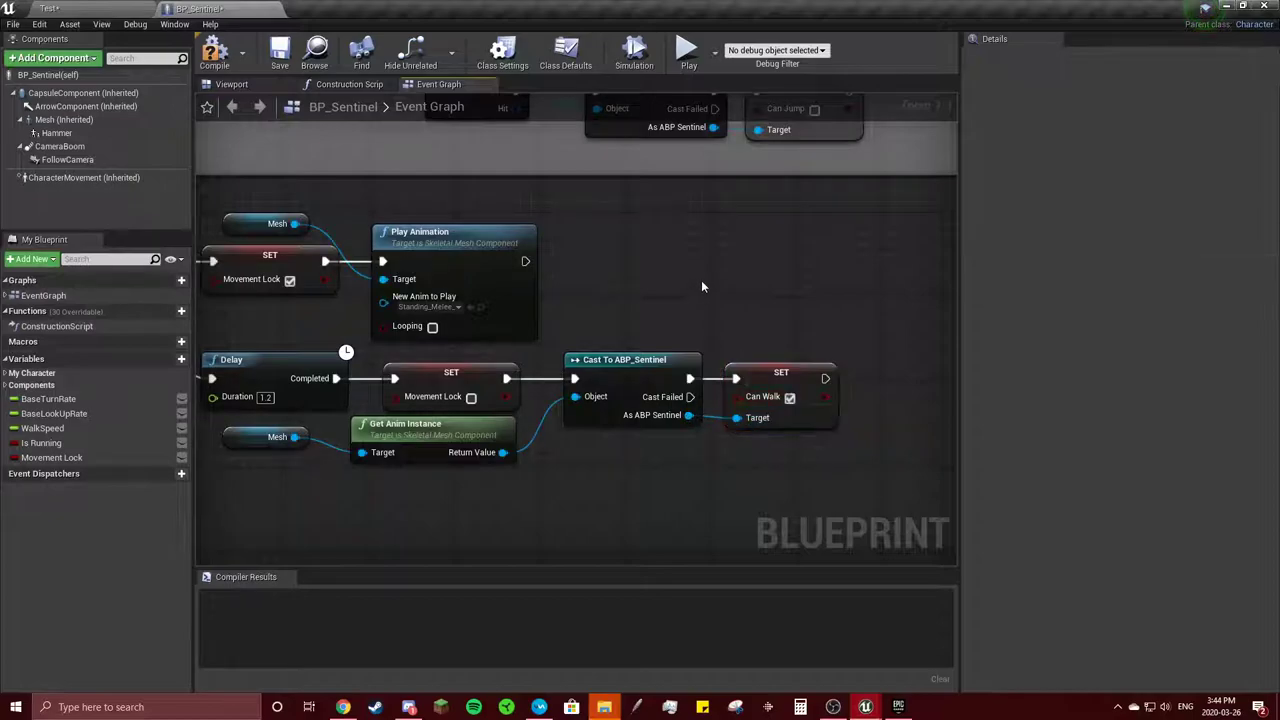
right_click_drag(701, 280, 765, 321)
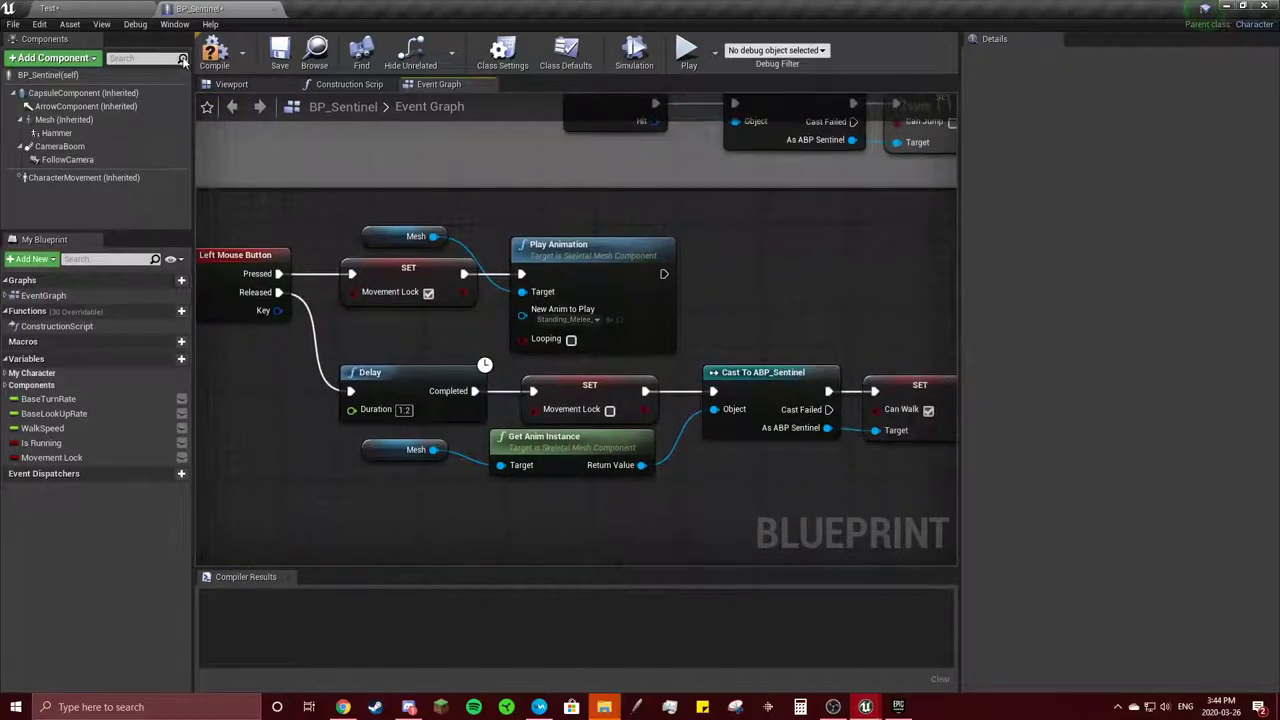
left_click(214, 52)
- Play the Test level to try the Sentinel's hammer attack, then stop with Esc
left_click(48, 8)
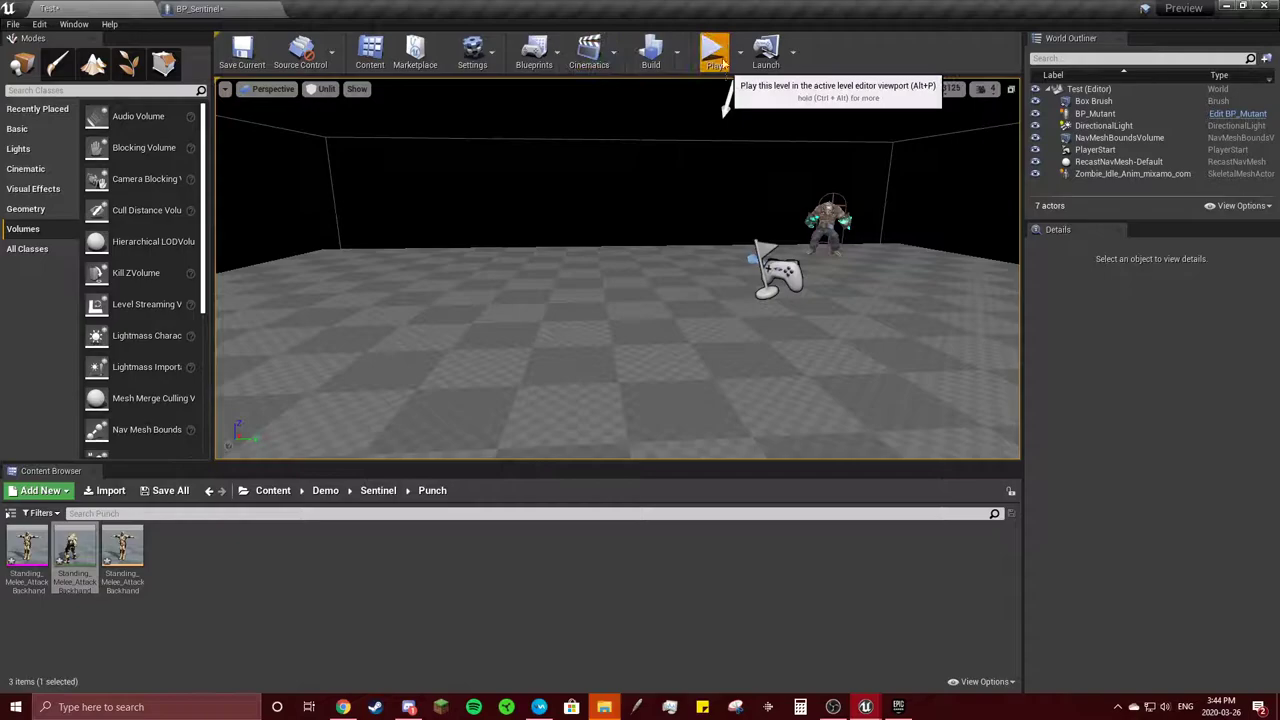
left_click(714, 52)
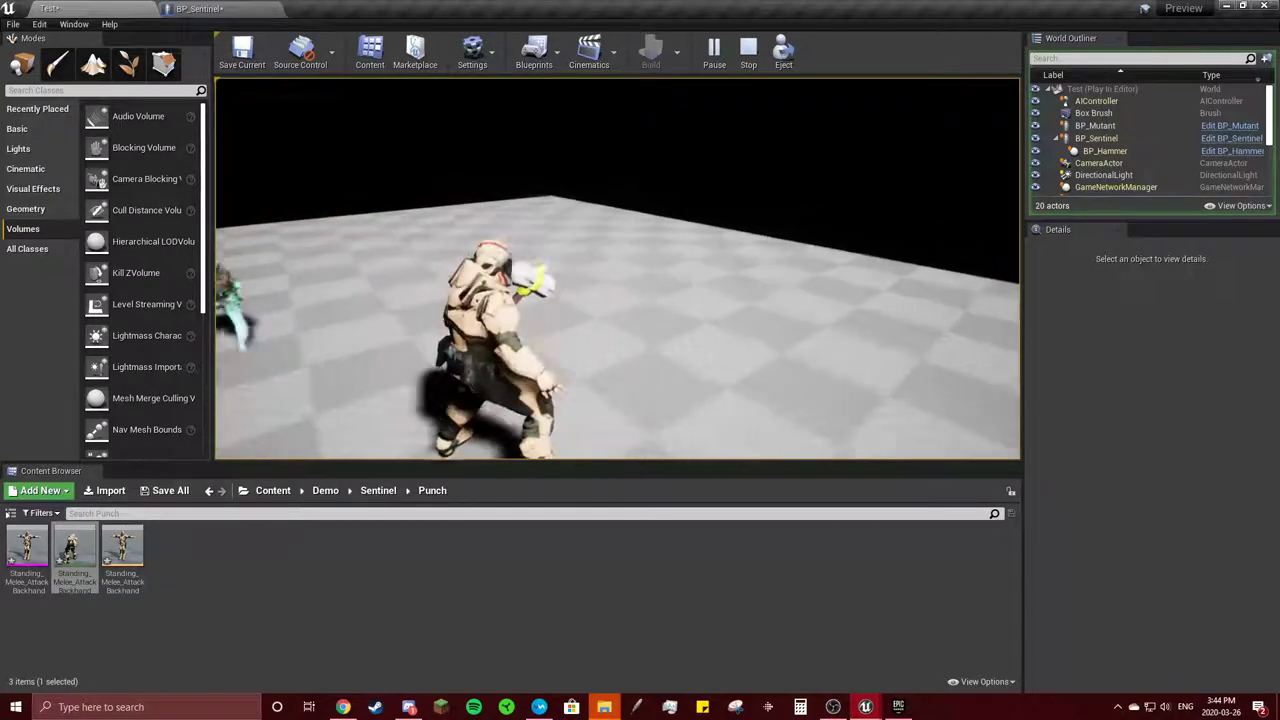
key("Escape")
- Review BP_Sentinel's cast, Can Walk and Play Animation nodes, entering 1.2 for the Delay
left_click(205, 8)
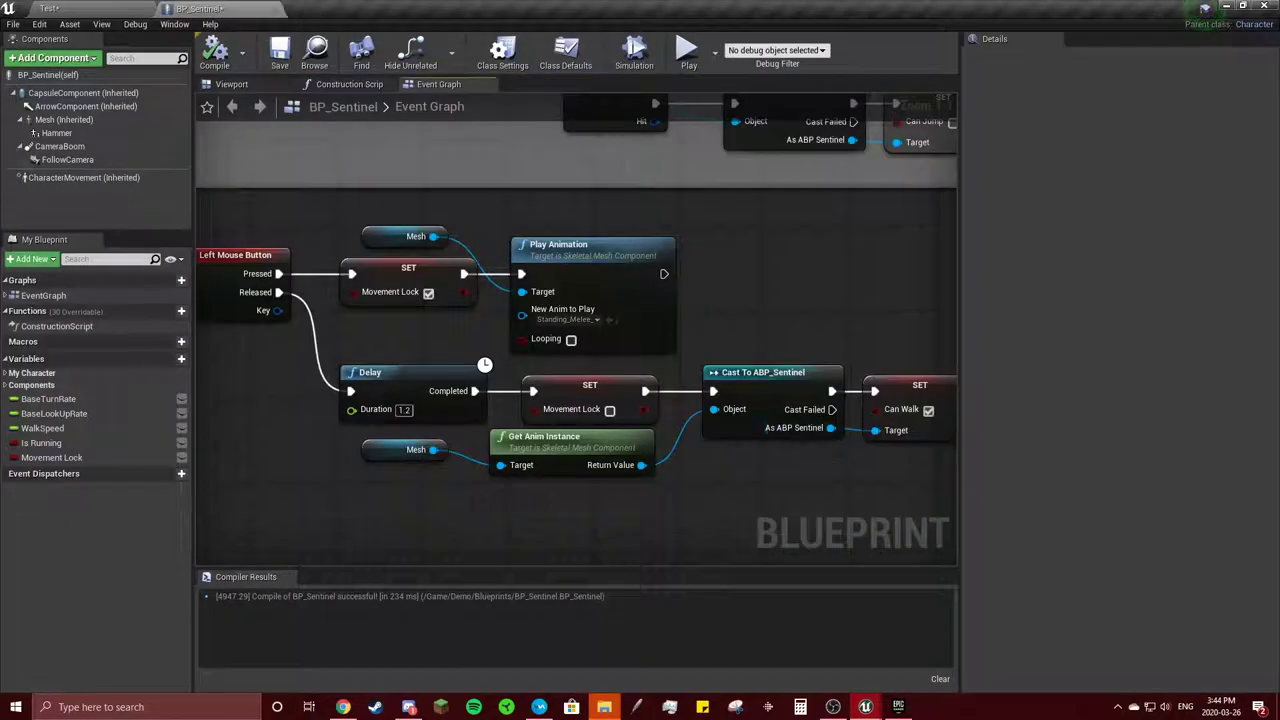
mouse_move(844, 441)
right_mouse_down()
mouse_move(626, 432)
mouse_move(659, 295)
right_mouse_up()
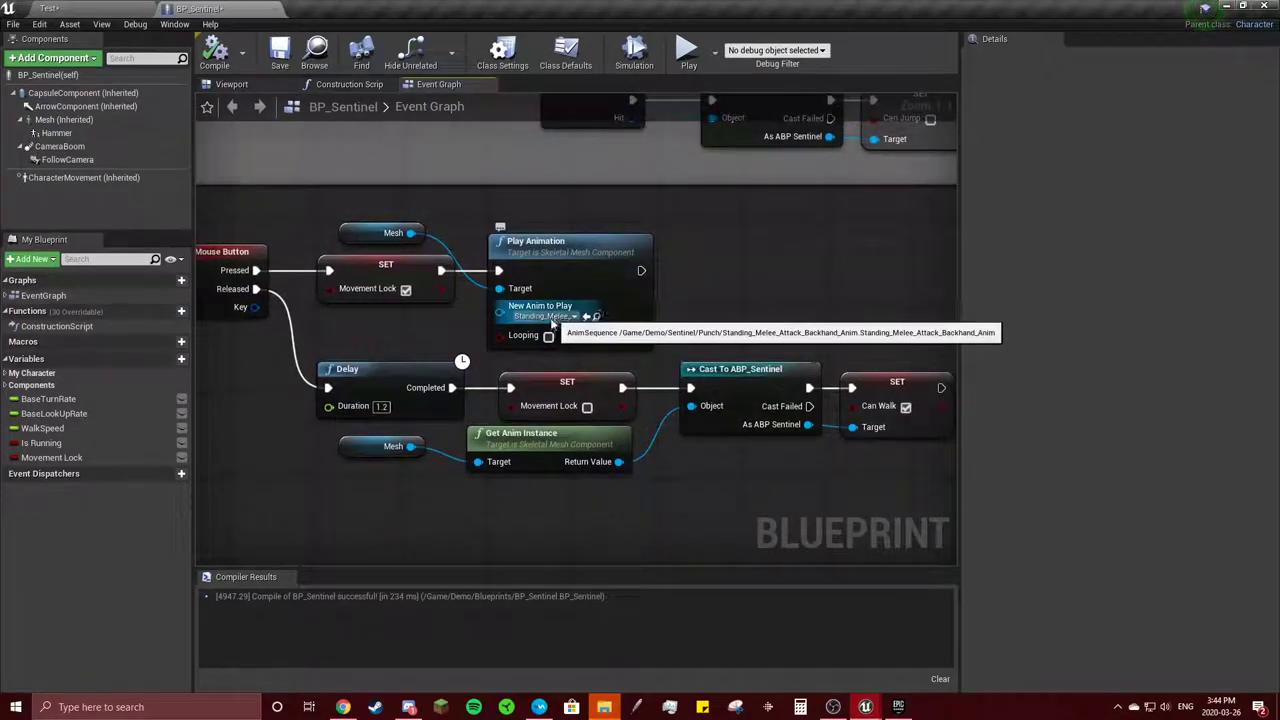
right_click_drag(553, 313, 606, 293)
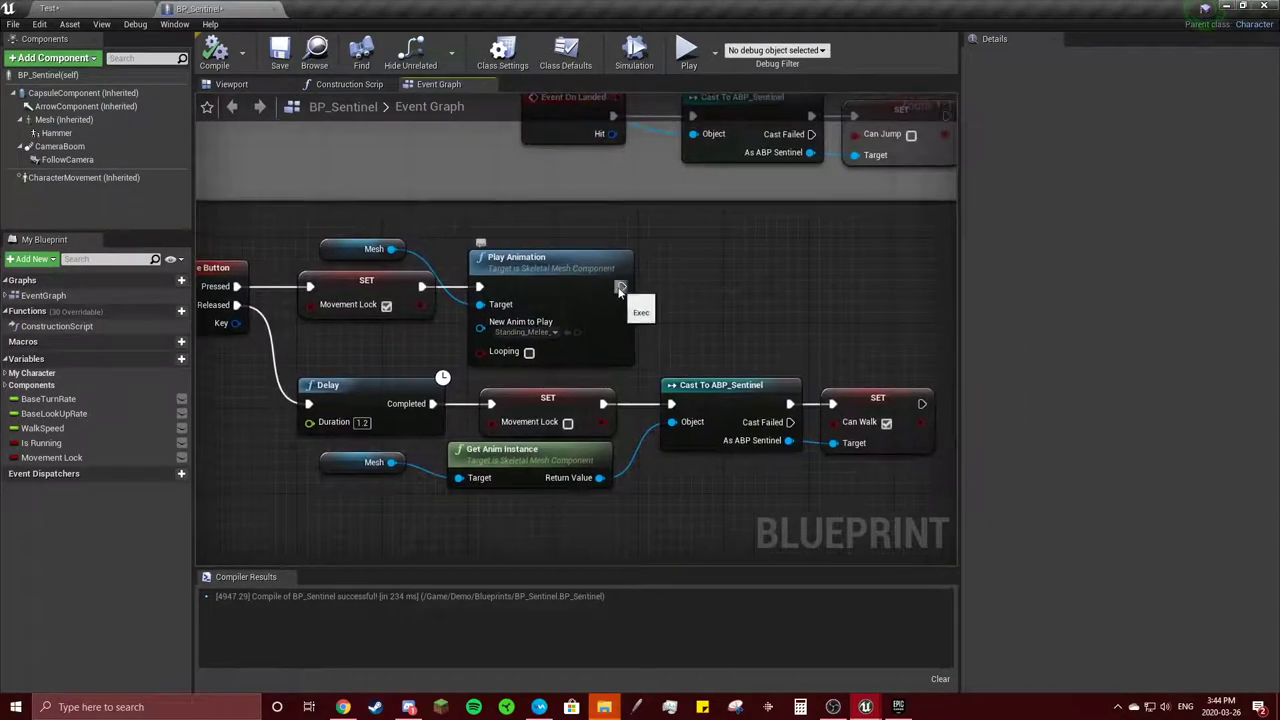
left_click(363, 422)
type("1.2")
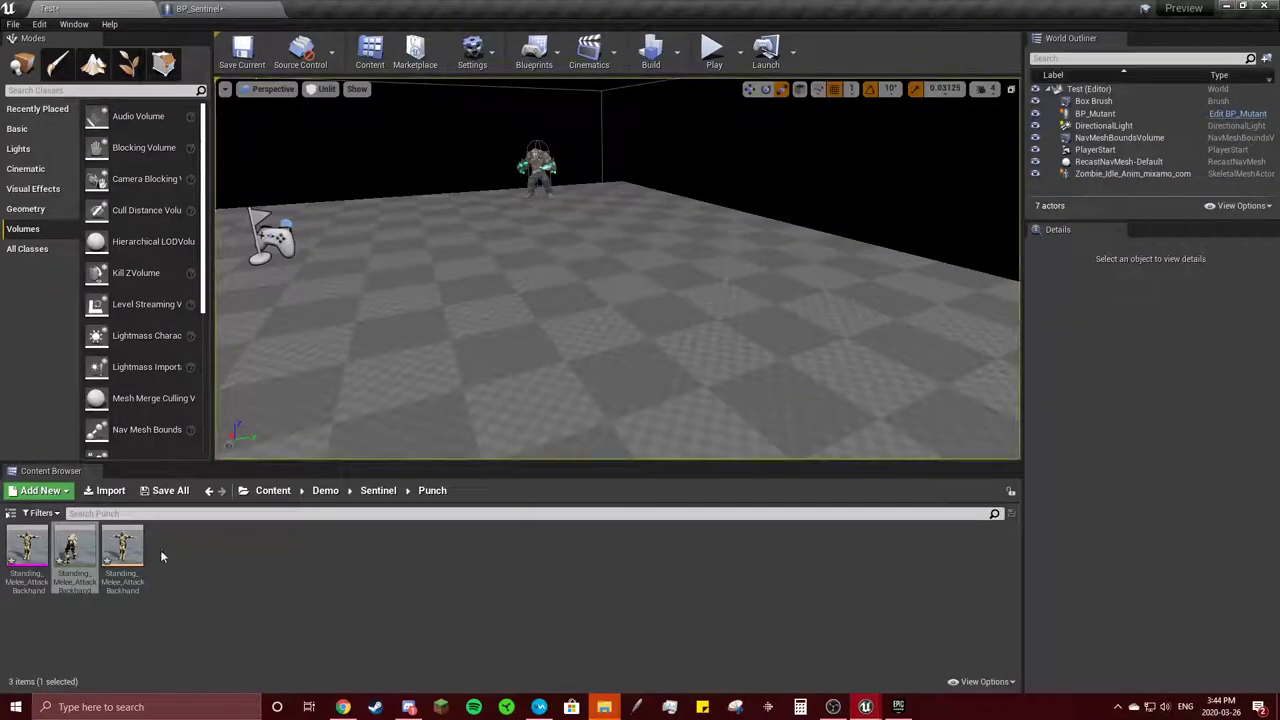
- Re-preview the 3.17-second backhand attack animation, then close it to return to BP_Sentinel
double_click(71, 548)
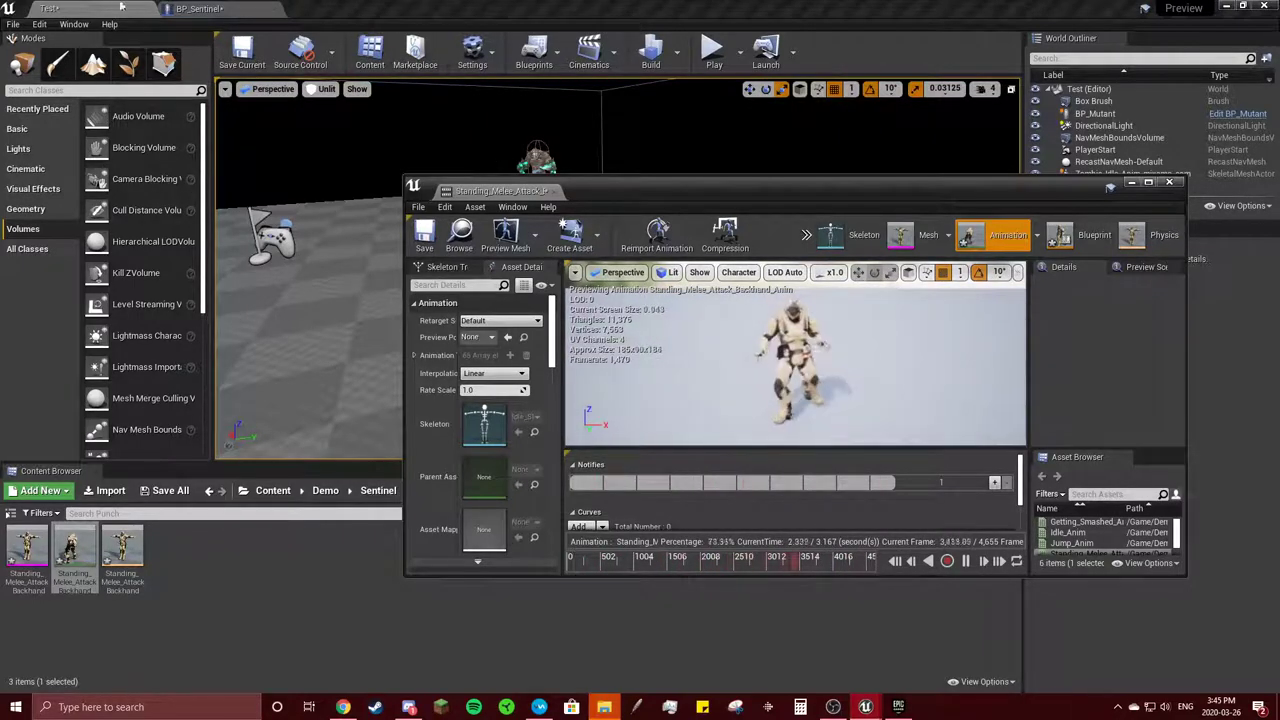
left_click(199, 8)
left_click(1169, 182)
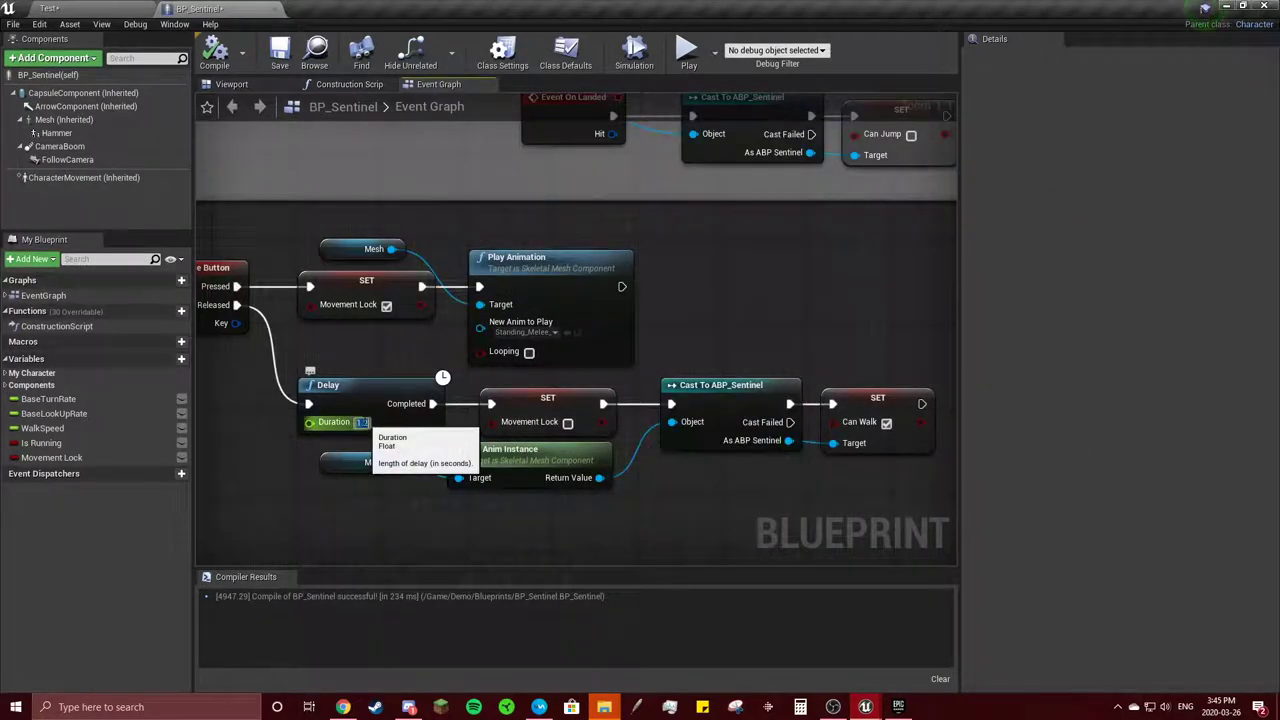
- Playtest the 3-second-delay melee attack in the Test level, then return to BP_Sentinel
left_click(107, 5)
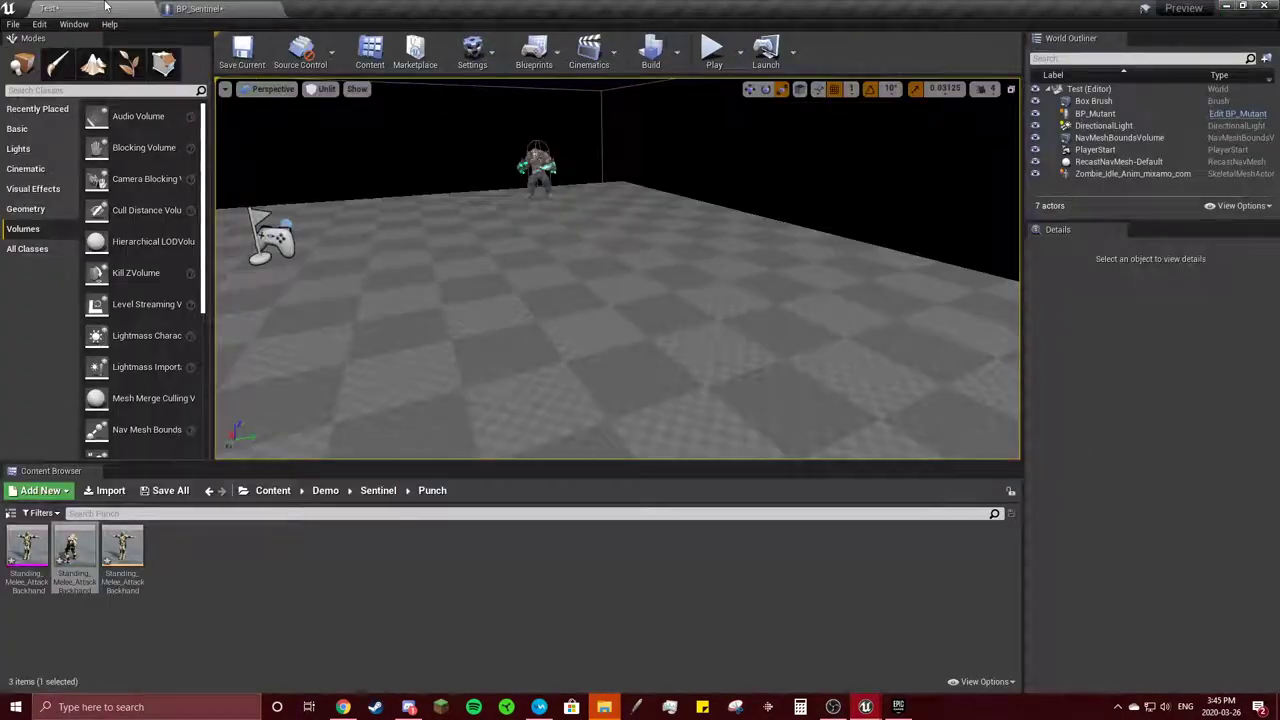
left_click(713, 52)
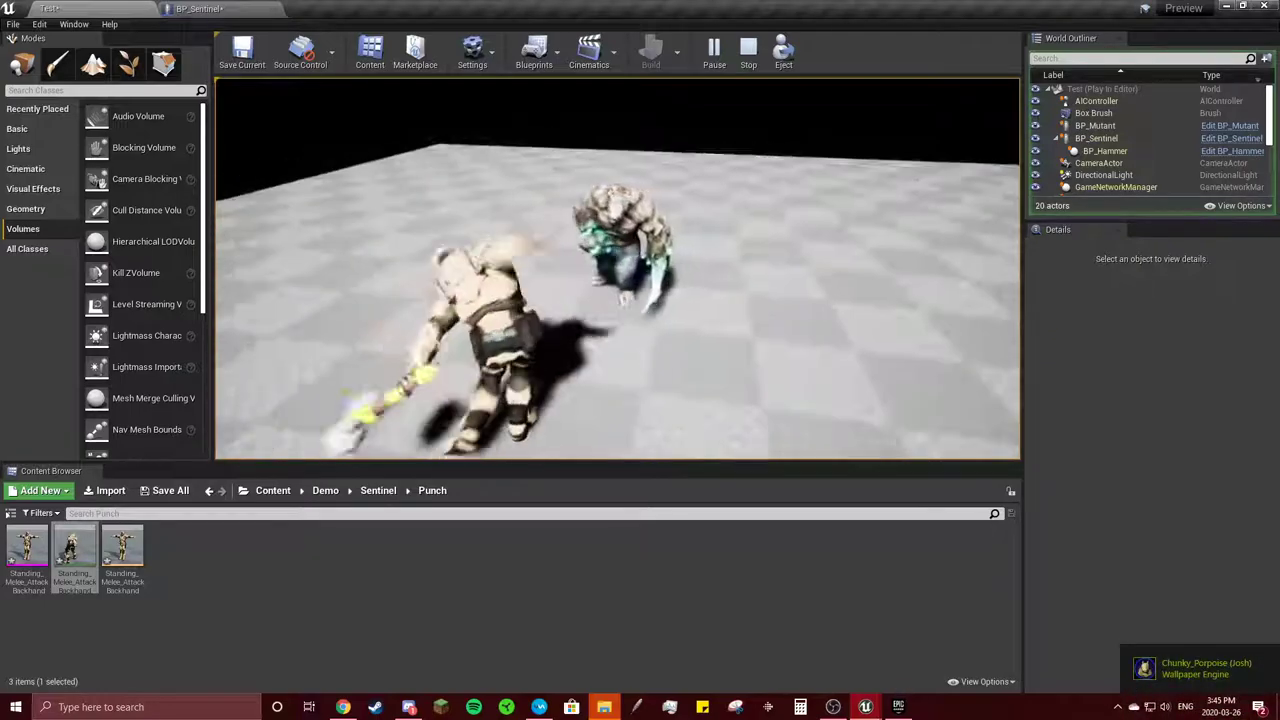
key("Escape")
left_click(222, 12)
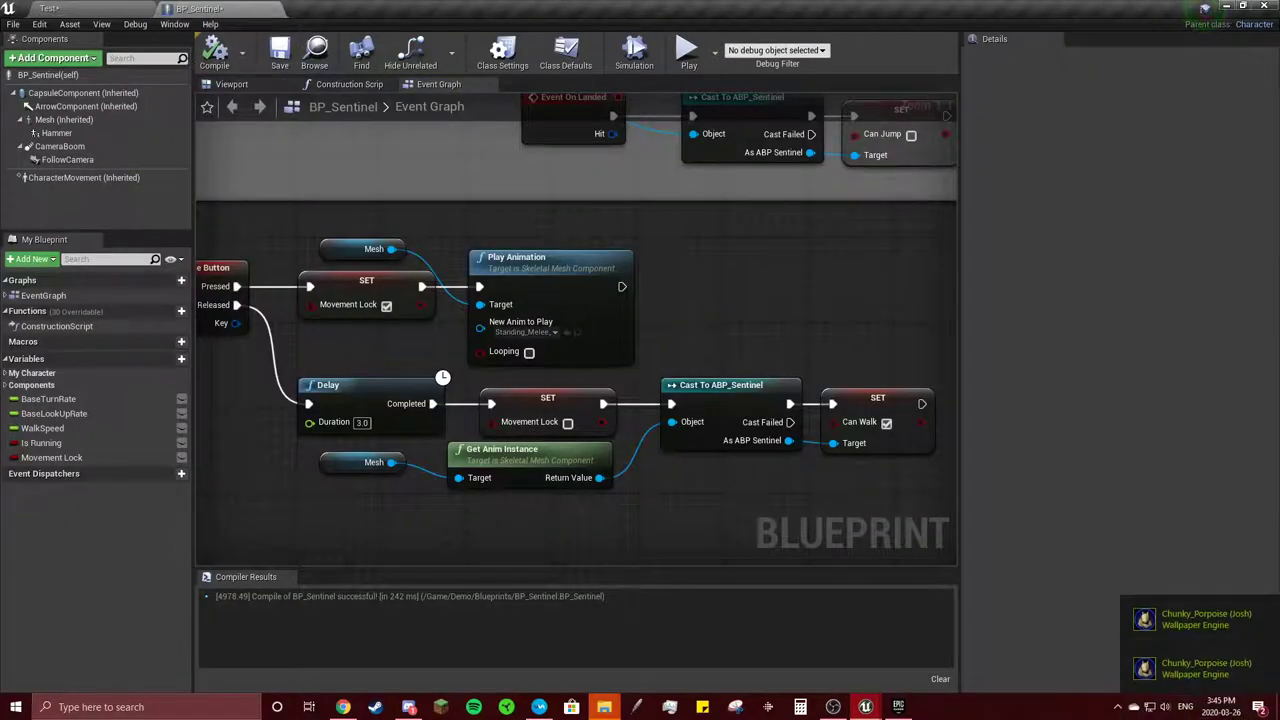